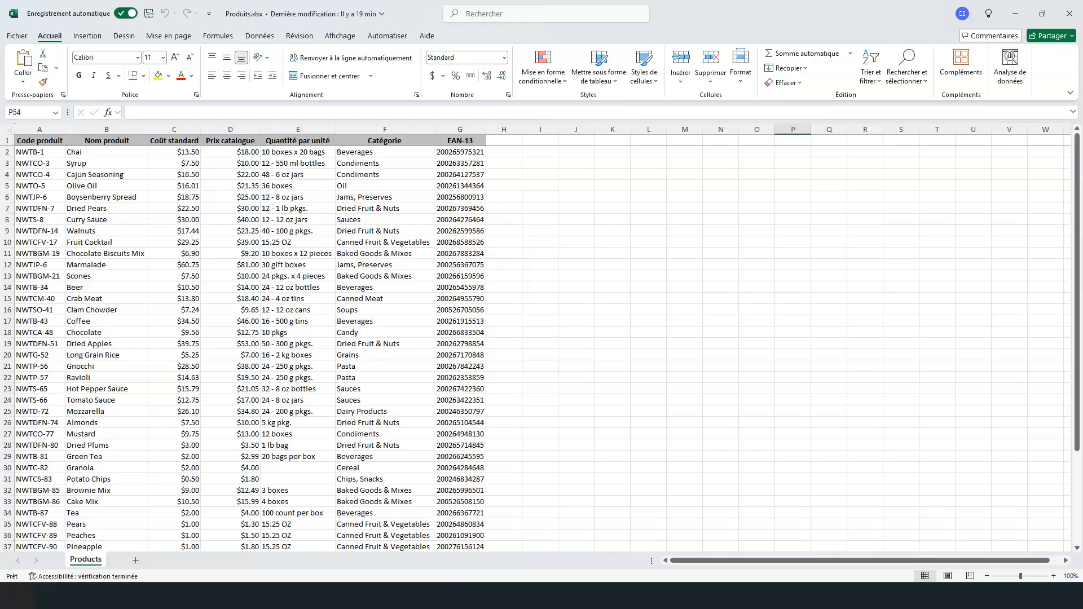
Step: Review the Code produit, Nom produit, Prix catalogue and EAN-13 columns in the product spreadsheet
left_click(40, 129)
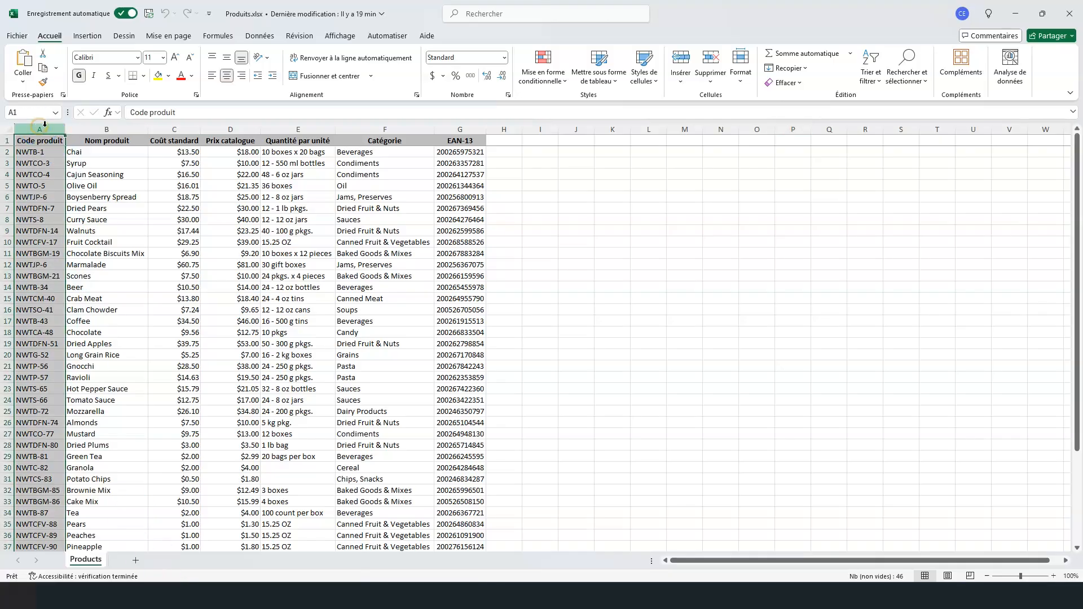
left_click(99, 128)
left_click(226, 129)
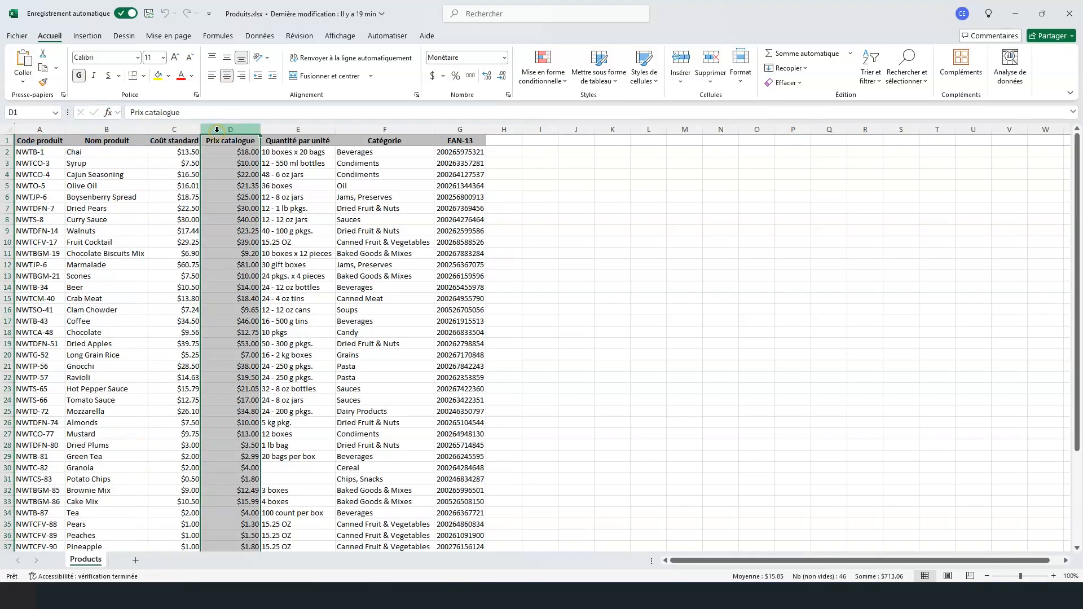
left_click(451, 129)
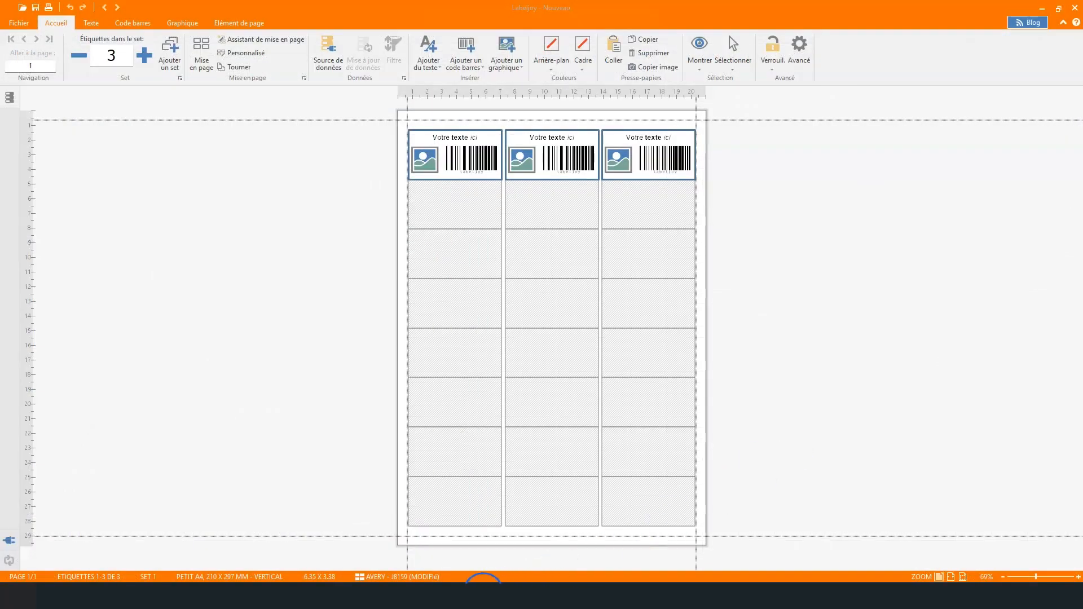
Step: Switch to the Labeljoy website in the browser, go to its free download form and request the software download
left_click(484, 593)
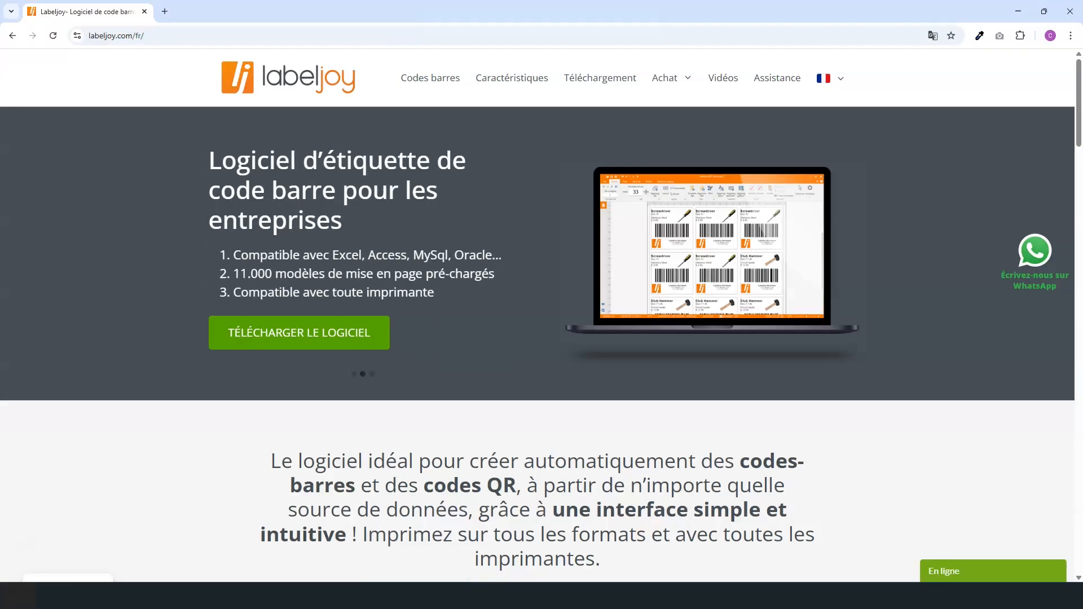
left_click(601, 84)
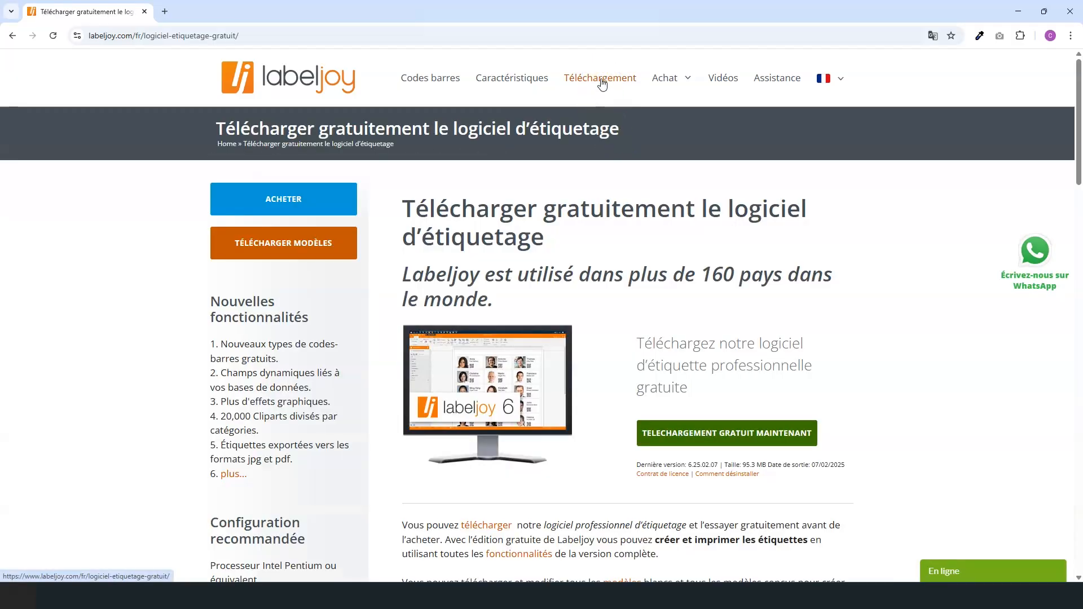
left_click(724, 435)
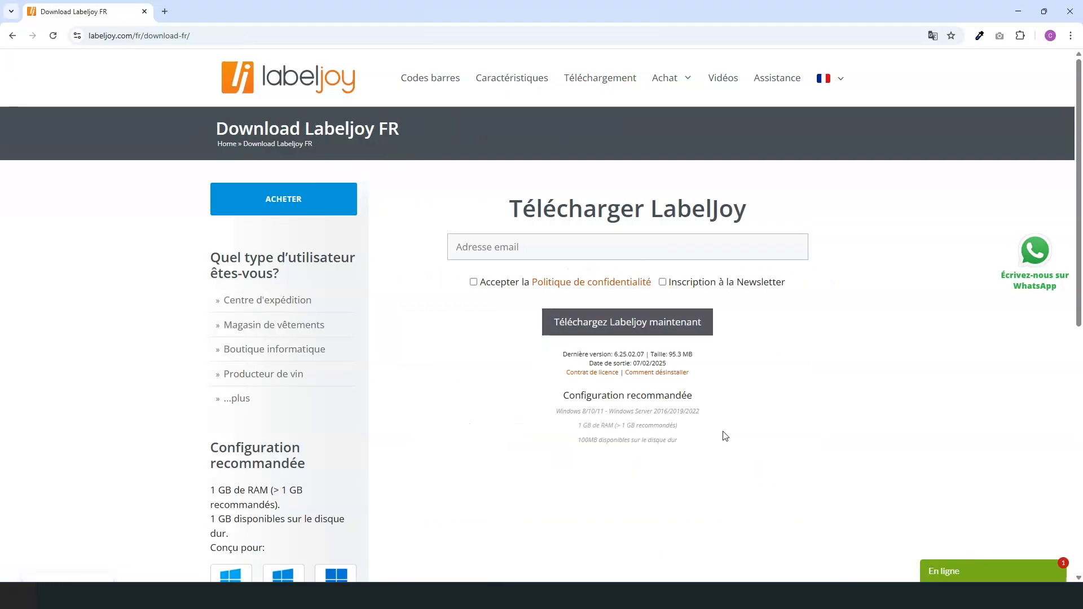
left_click(620, 321)
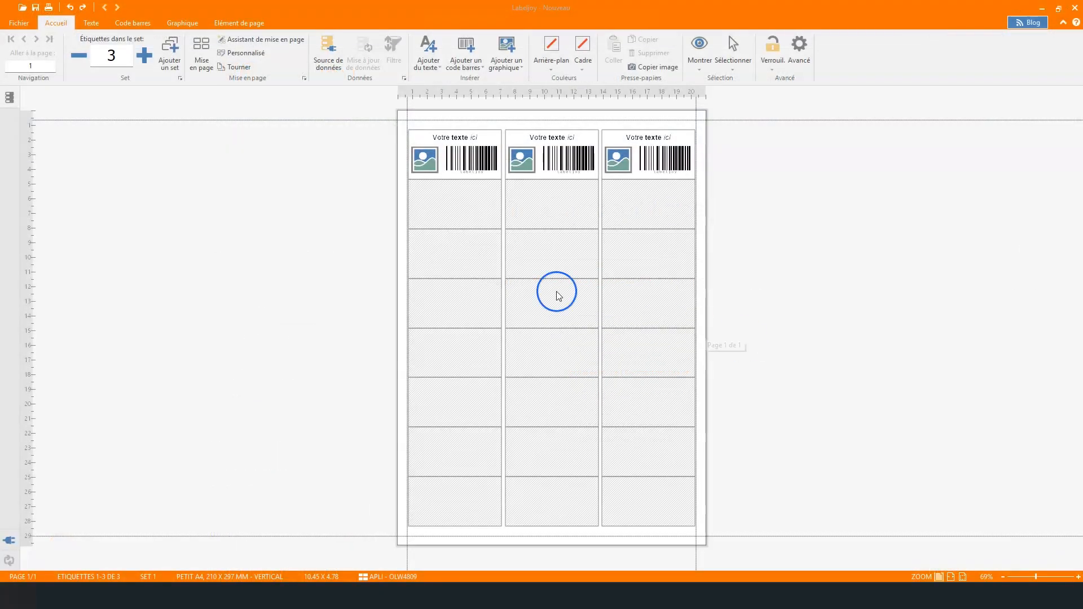
Step: In Labeljoy, search the label layouts for 4809, apply Apli OLW4809 and check its custom page dimensions
left_click(196, 52)
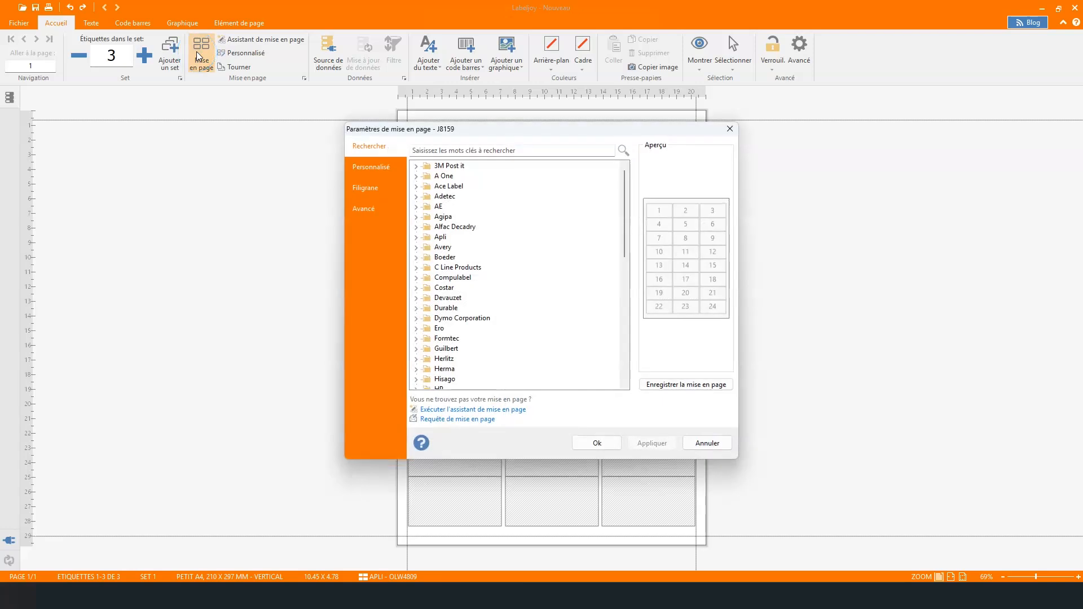
left_click(624, 184)
mouse_move(624, 184)
left_mouse_down()
mouse_move(633, 310)
mouse_move(637, 178)
left_mouse_up()
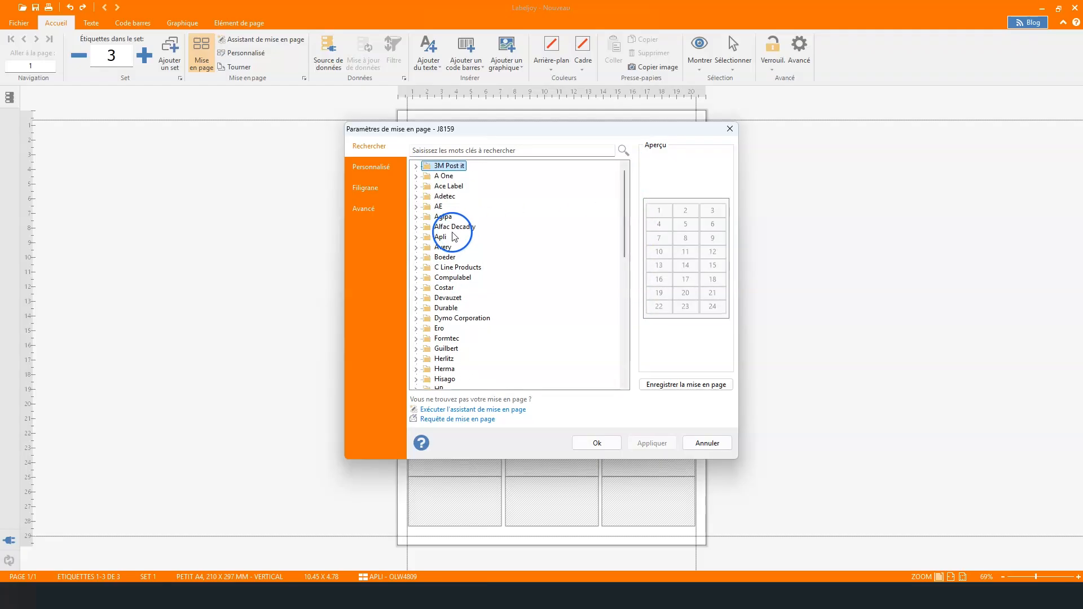
left_click(416, 238)
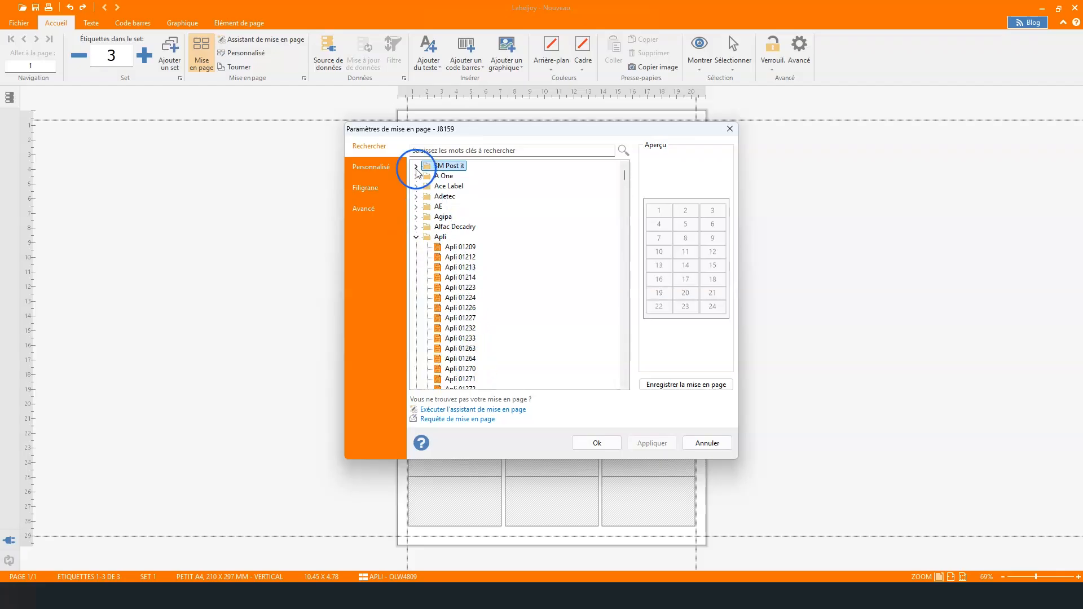
left_click(412, 149)
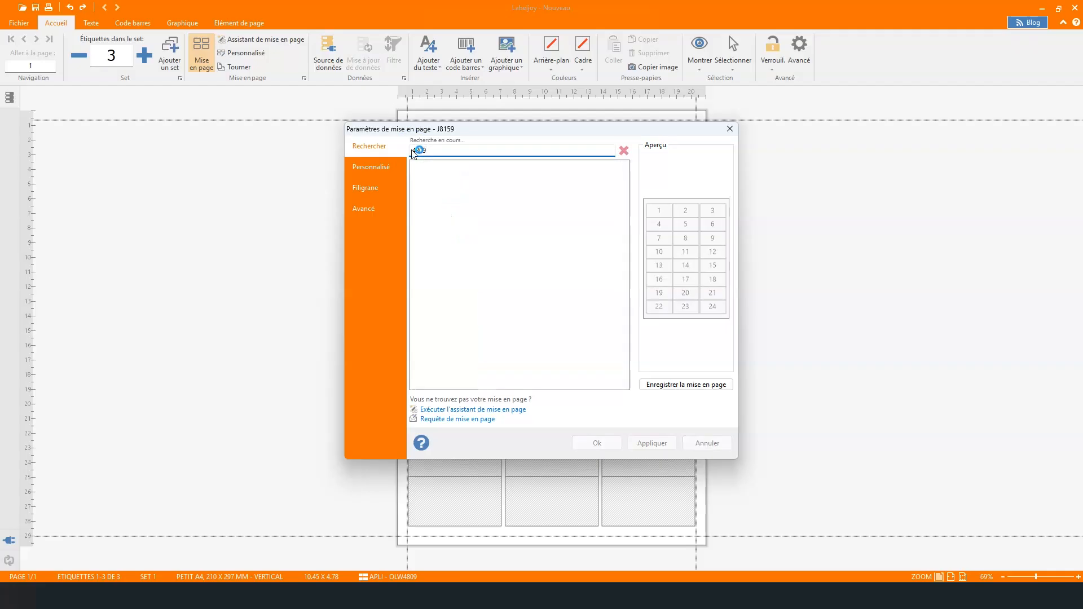
left_click(478, 168)
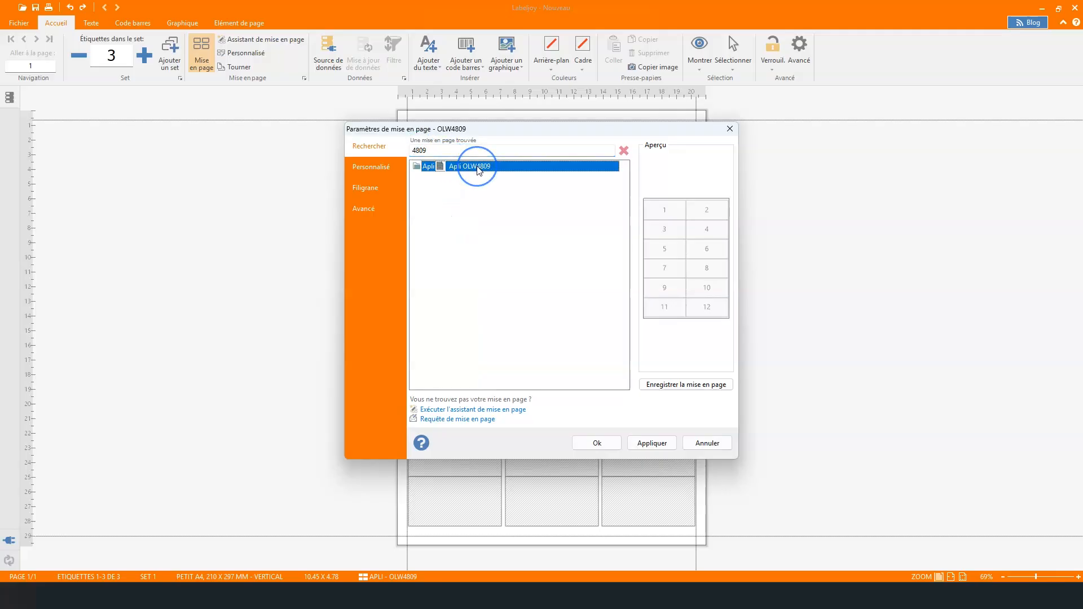
left_click(597, 443)
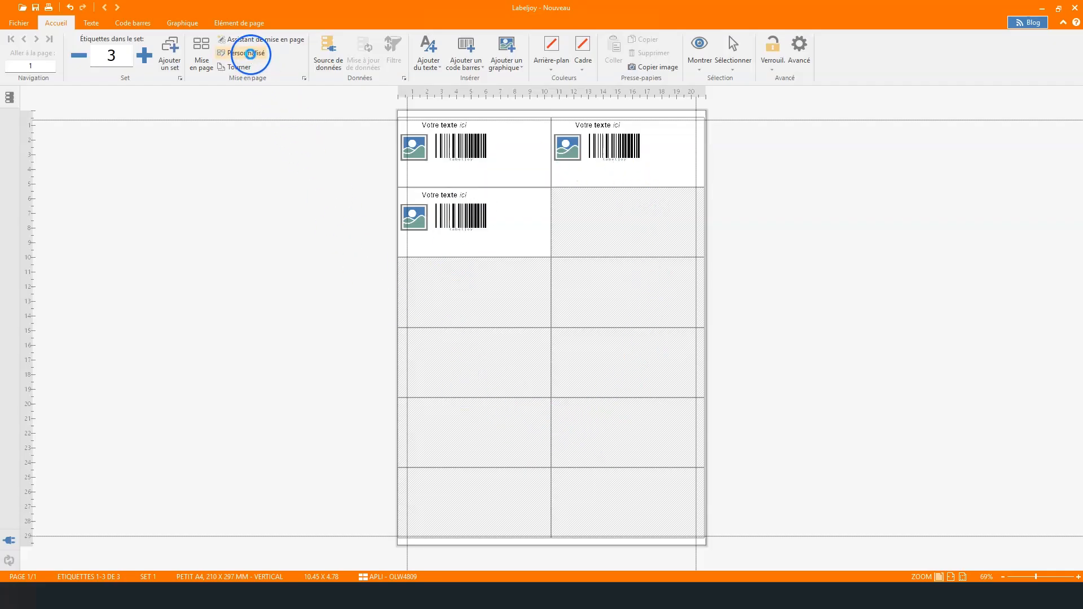
left_click(250, 54)
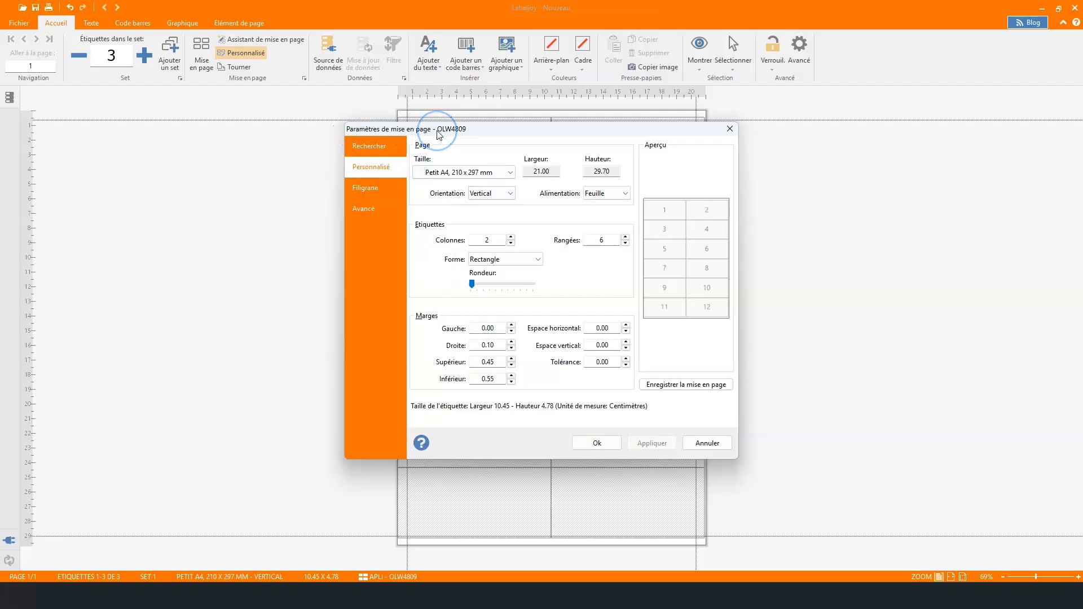
left_click(728, 129)
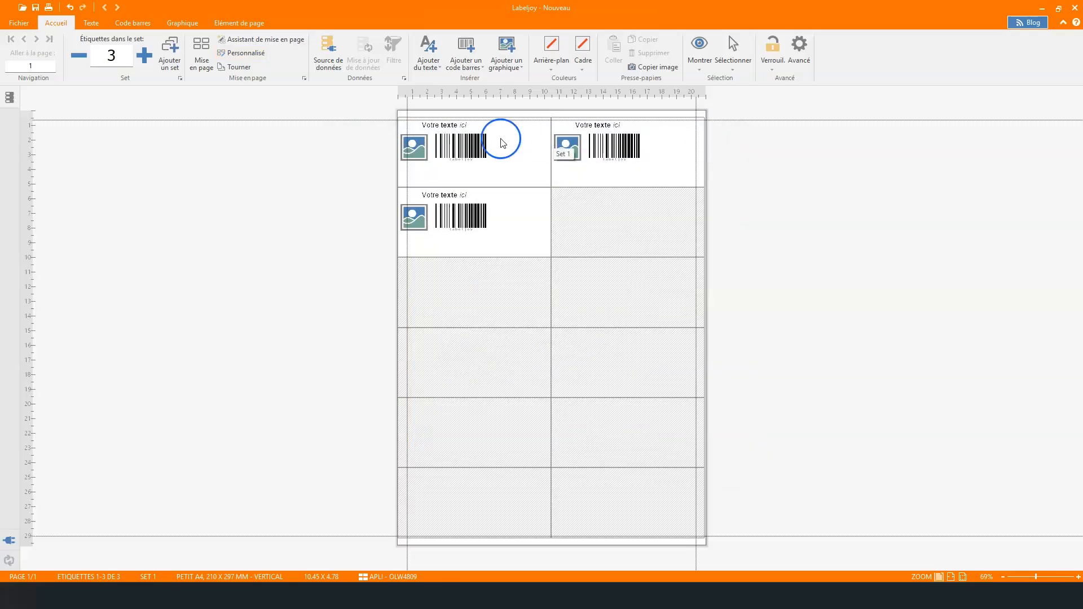
Step: Start linking an Excel data source to the labels and select the file Produits.xlsx
left_click(329, 52)
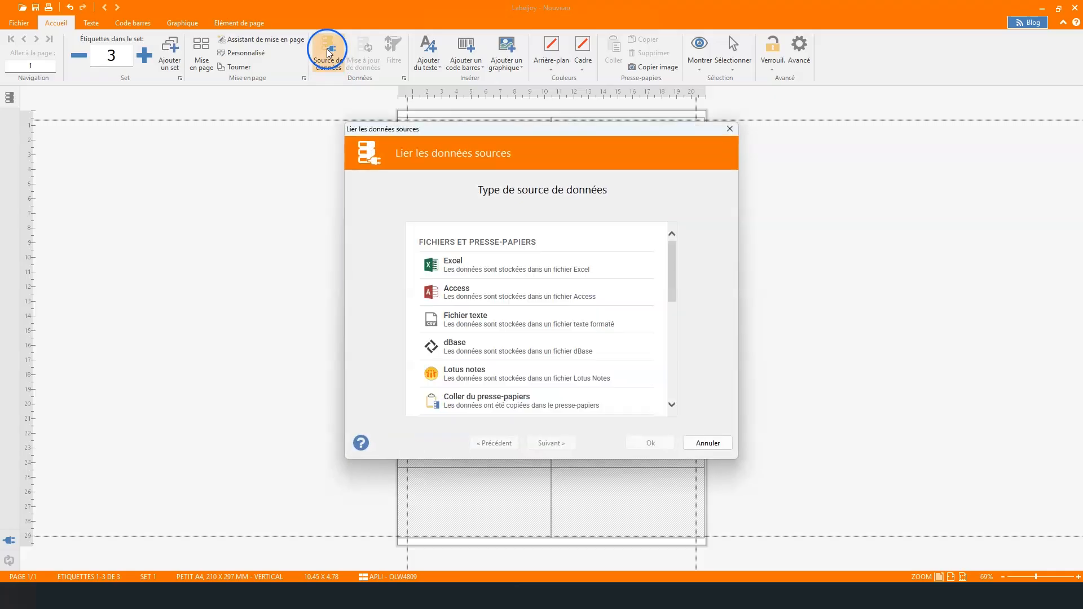
left_click(486, 263)
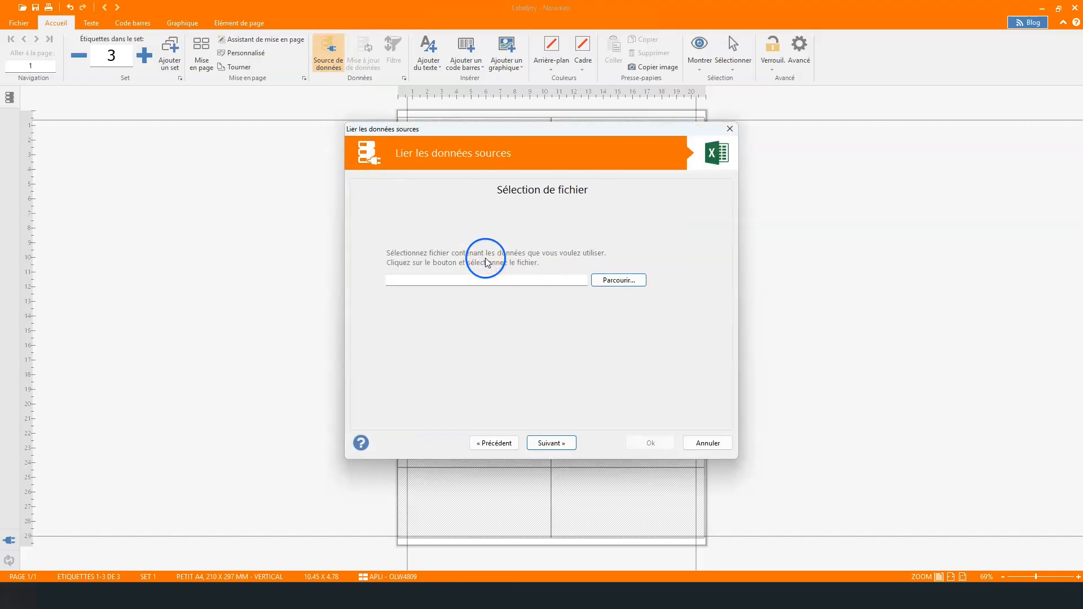
left_click(620, 282)
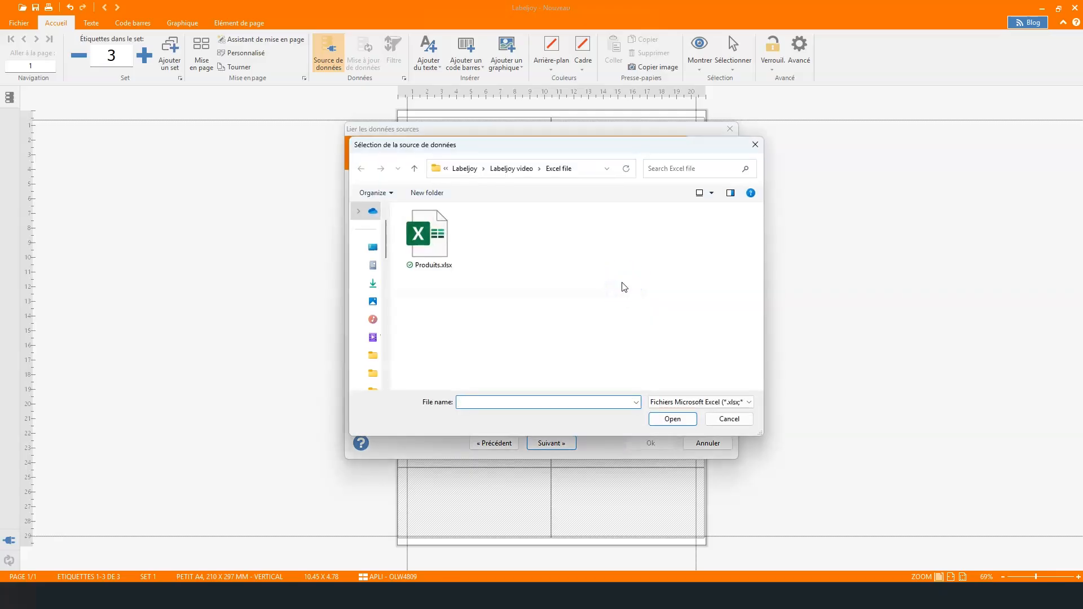
left_click(464, 233)
left_click(673, 420)
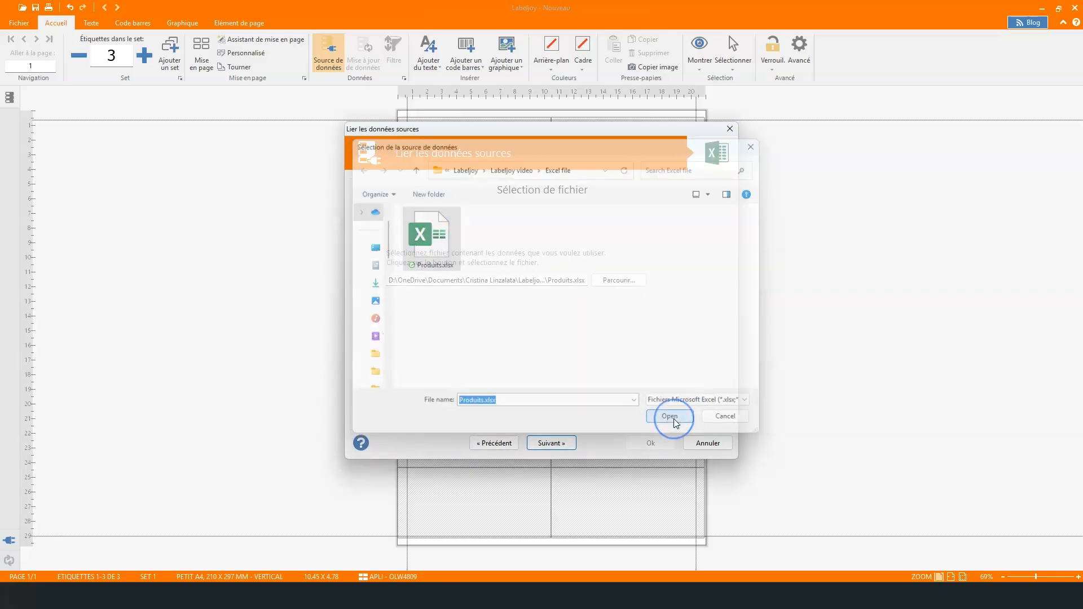
Step: Load a single worksheet with the default settings, examine the loaded product records and finish linking the data source
left_click(552, 445)
left_click(552, 445)
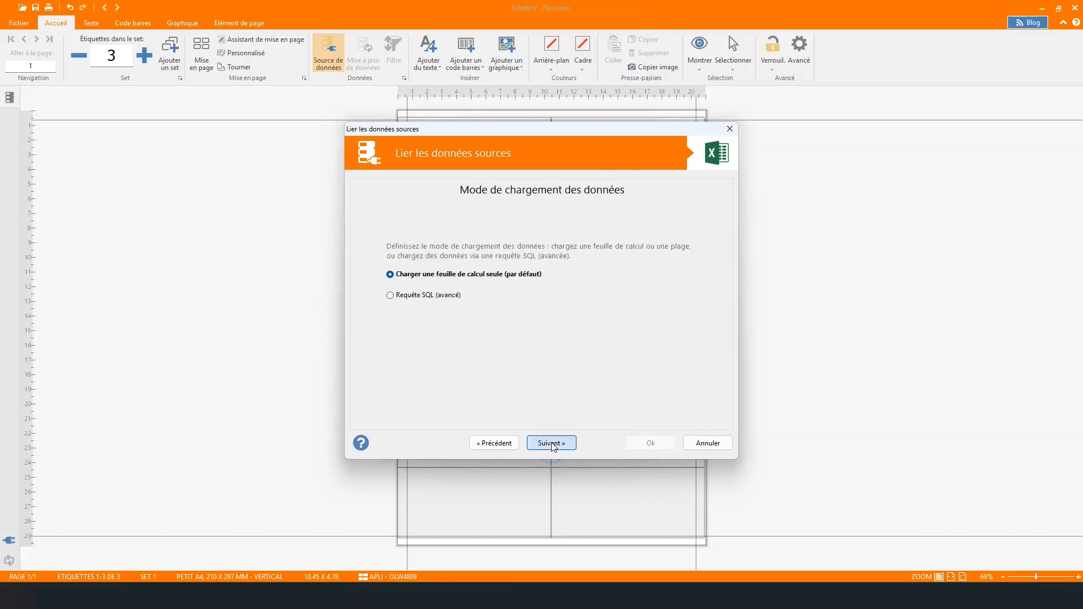
left_click(552, 444)
left_click(552, 444)
left_click(552, 444)
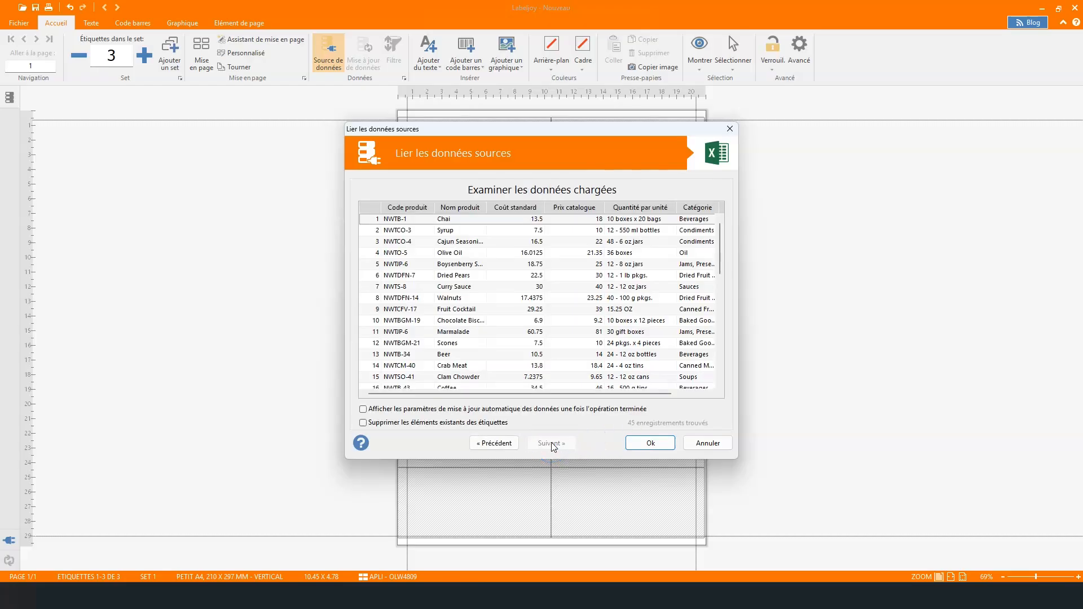
left_click_drag(539, 394, 513, 394)
left_click(640, 368)
scroll(658, 356, "down", 6)
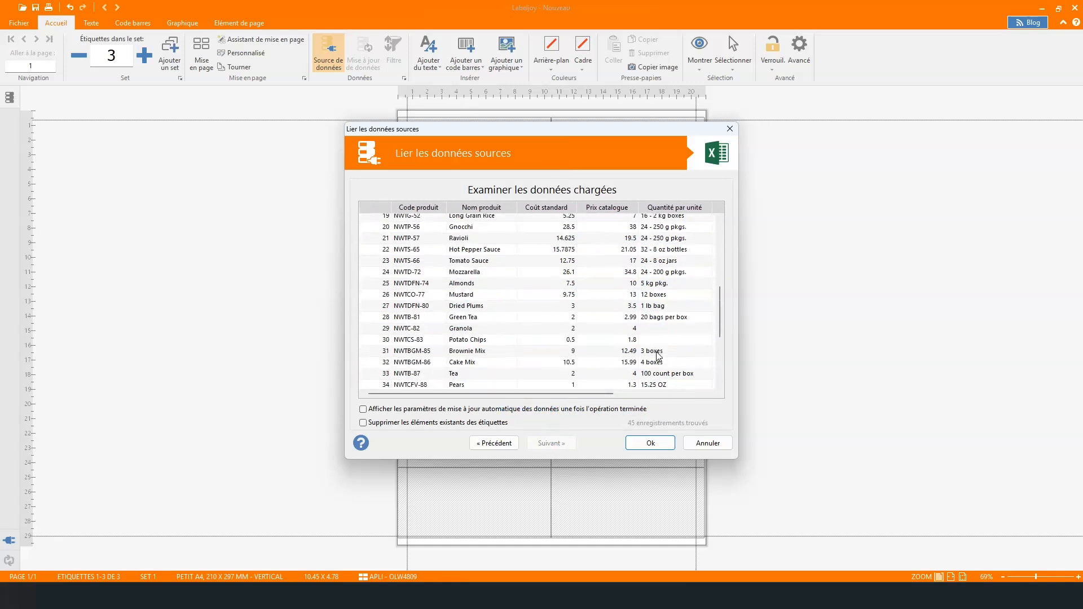
left_click(647, 443)
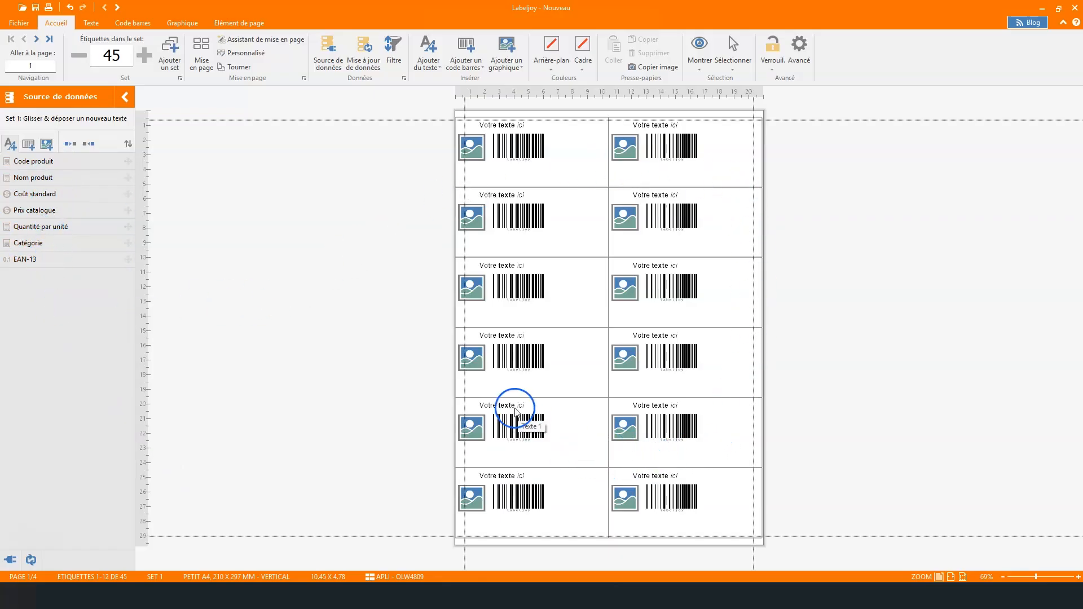
Step: Delete the placeholder barcode, image and text from the labels
left_click(509, 145)
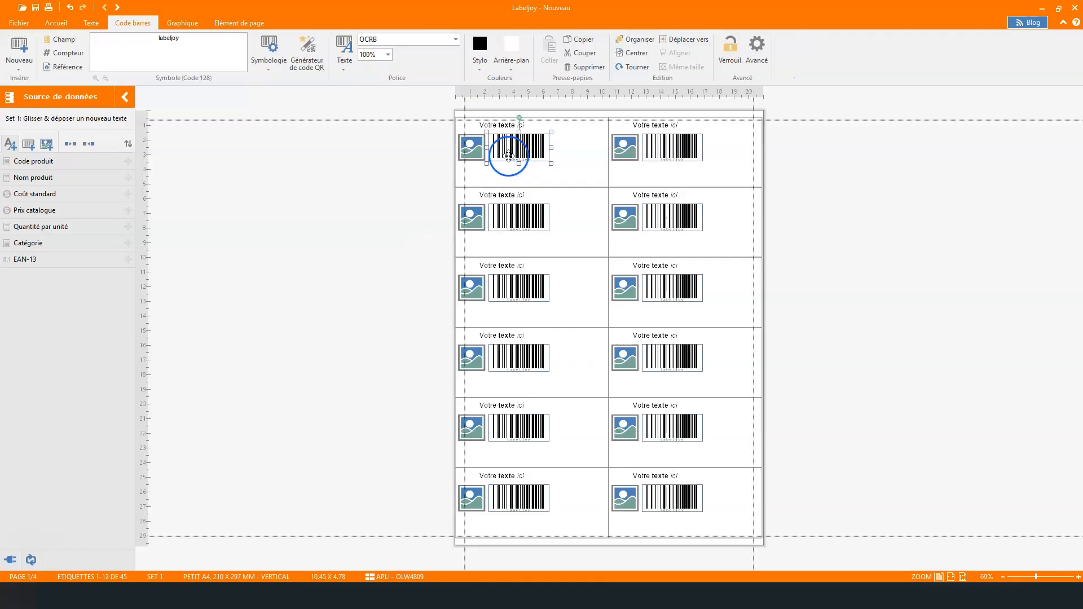
left_click(472, 148, "ctrl")
left_click(498, 123, "ctrl")
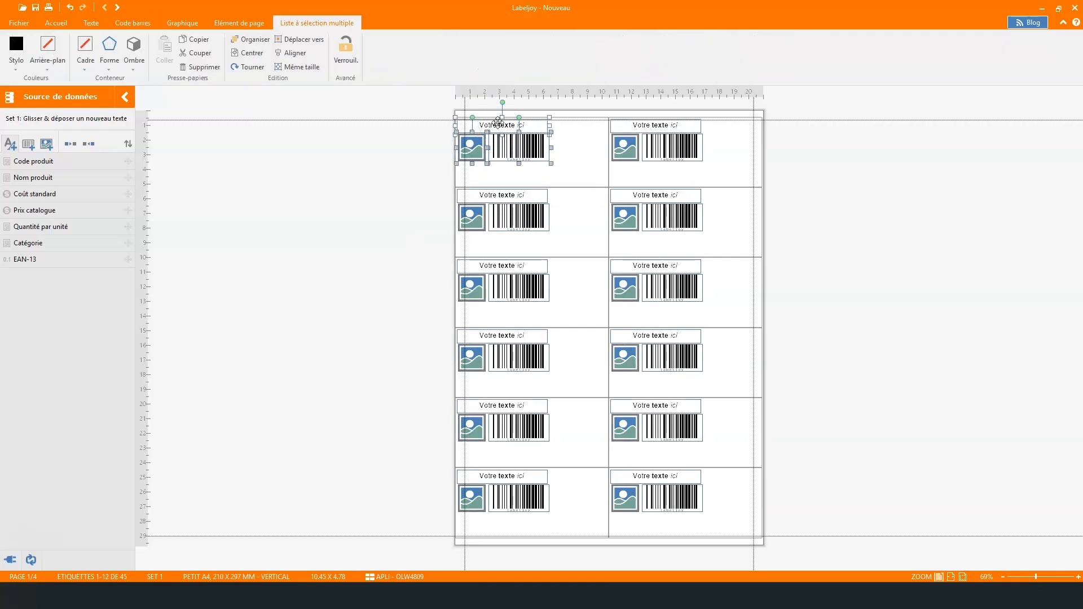
left_click(202, 68)
left_click(502, 302)
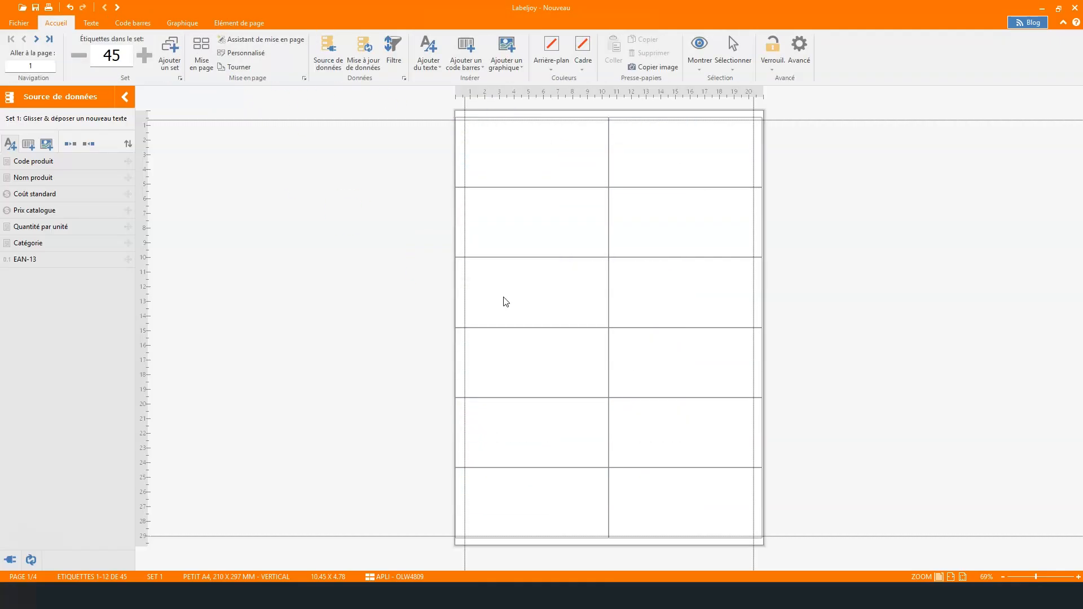
Step: Add the Nom produit field as text near the label's top edge and compare the product names with the Excel sheet
left_click_drag(51, 180, 545, 128)
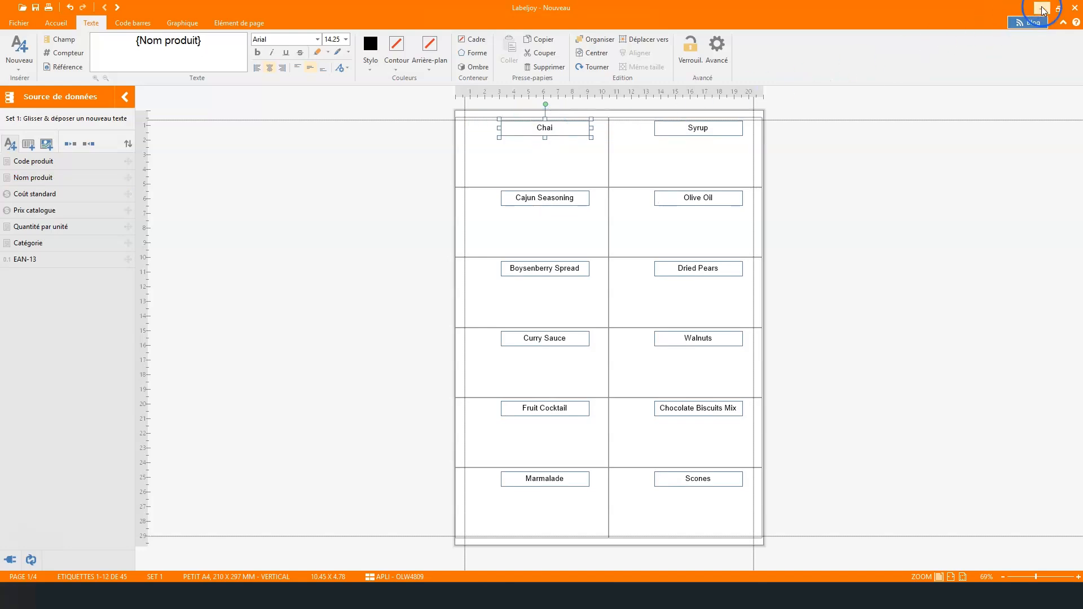
left_click(1058, 9)
left_click(837, 280)
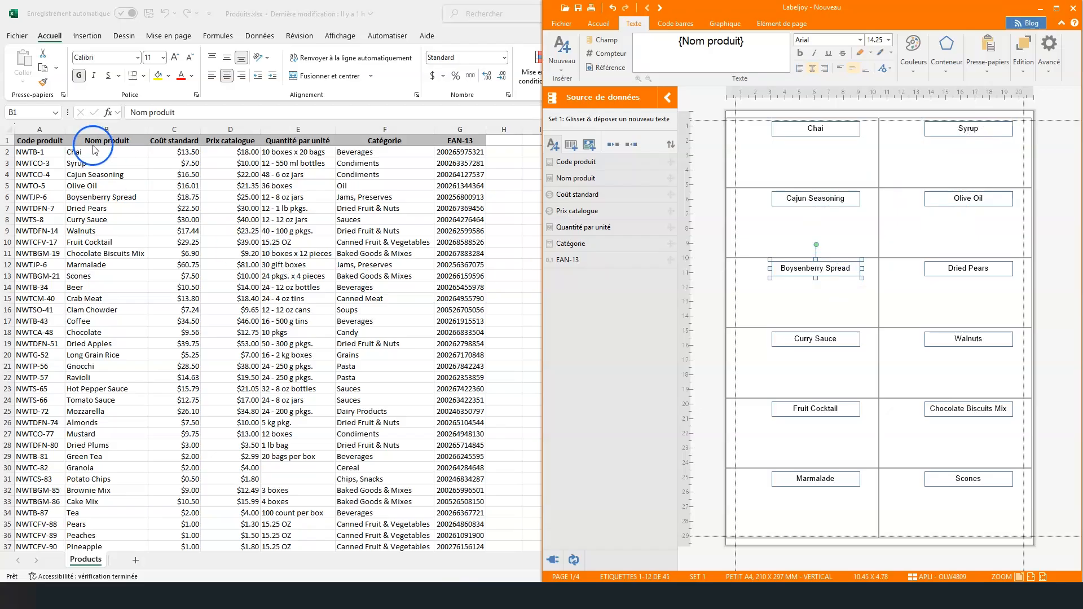
left_click(968, 129)
left_click(1057, 9)
left_click(544, 197)
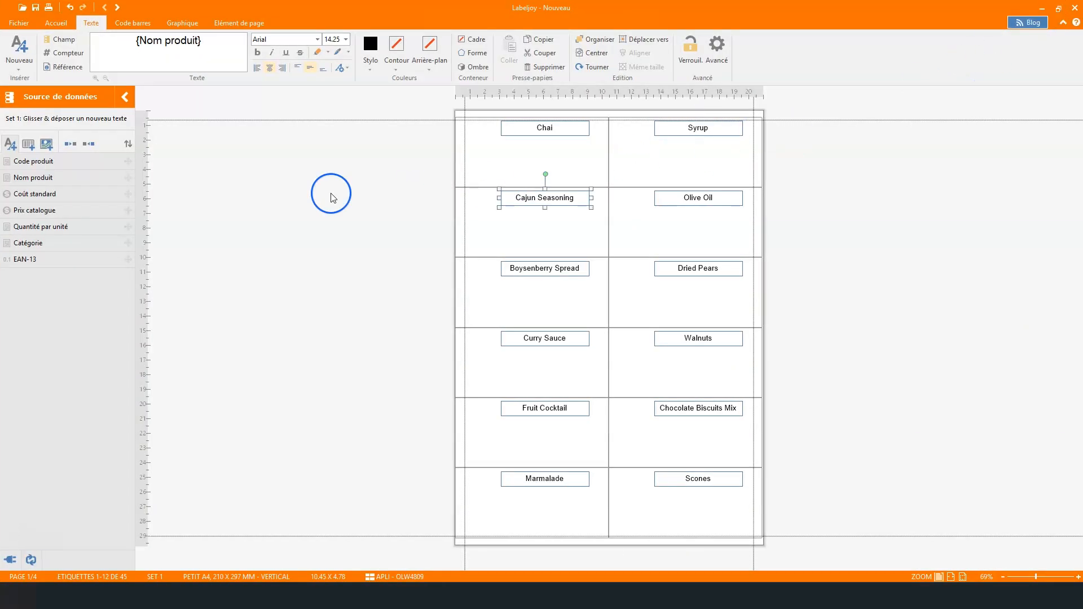
Step: Place the Code produit field as vertical text along the label's left edge and the Prix catalogue text under the product name
left_click_drag(50, 163, 474, 160)
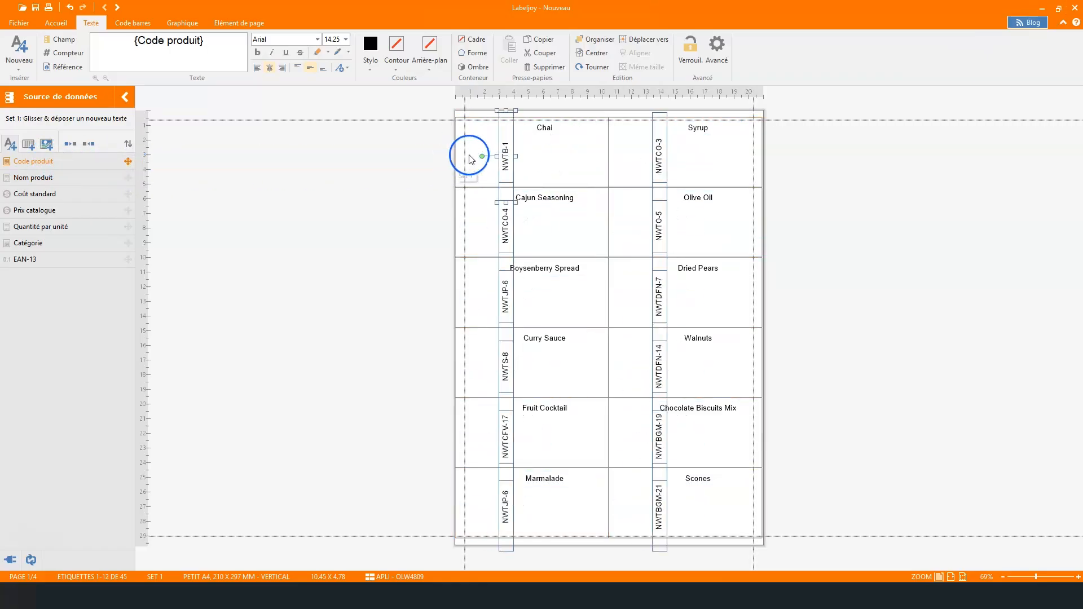
left_click_drag(507, 107, 472, 137)
left_click_drag(80, 210, 544, 142)
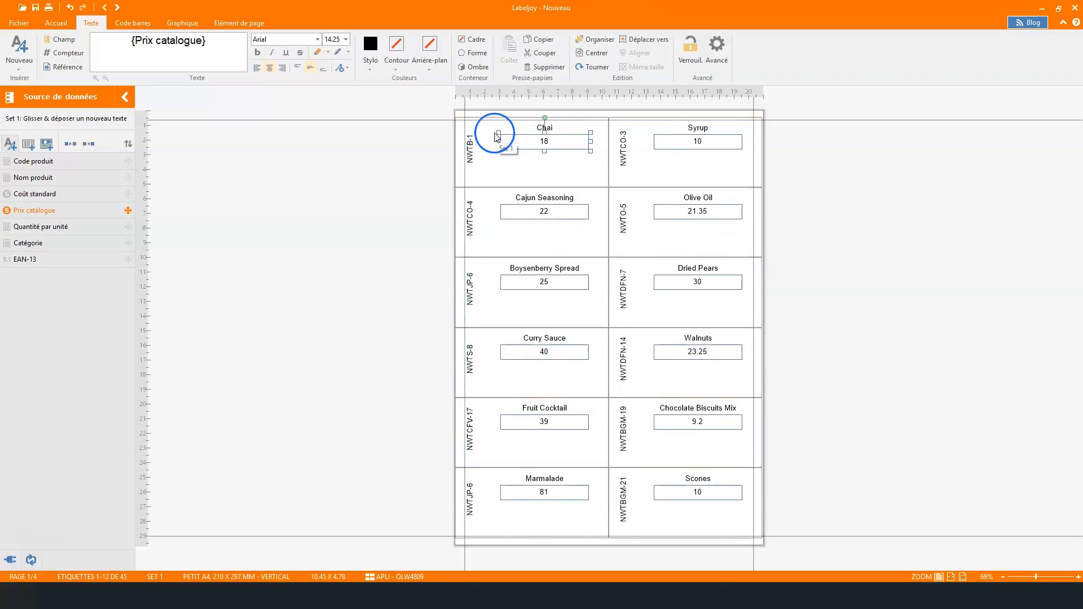
Step: Format the Prix catalogue field as dollar currency with two decimals and make it bold
double_click(169, 41)
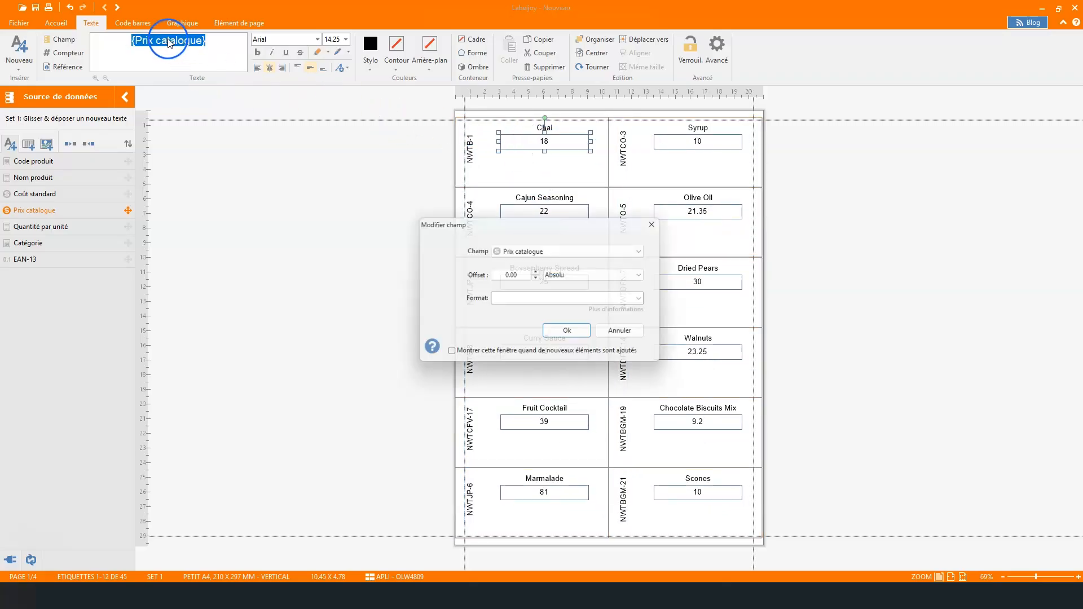
left_click(646, 299)
left_click(544, 322)
left_click(570, 334)
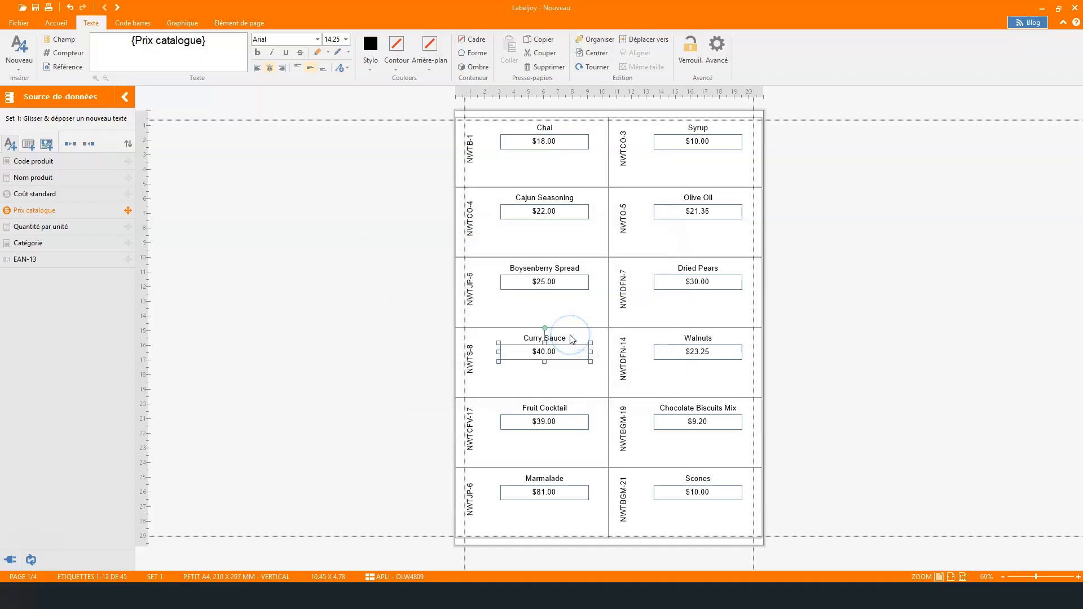
left_click(258, 53)
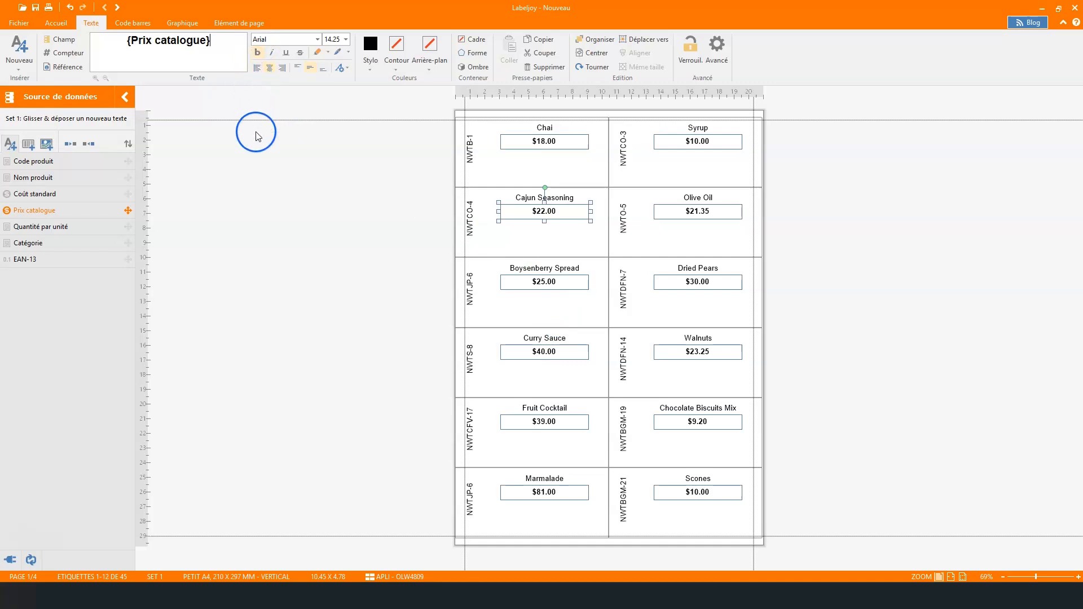
Step: Add the EAN-13 field as a barcode in the lower part of the label, beneath the product name
left_click(27, 144)
left_click_drag(35, 263, 546, 162)
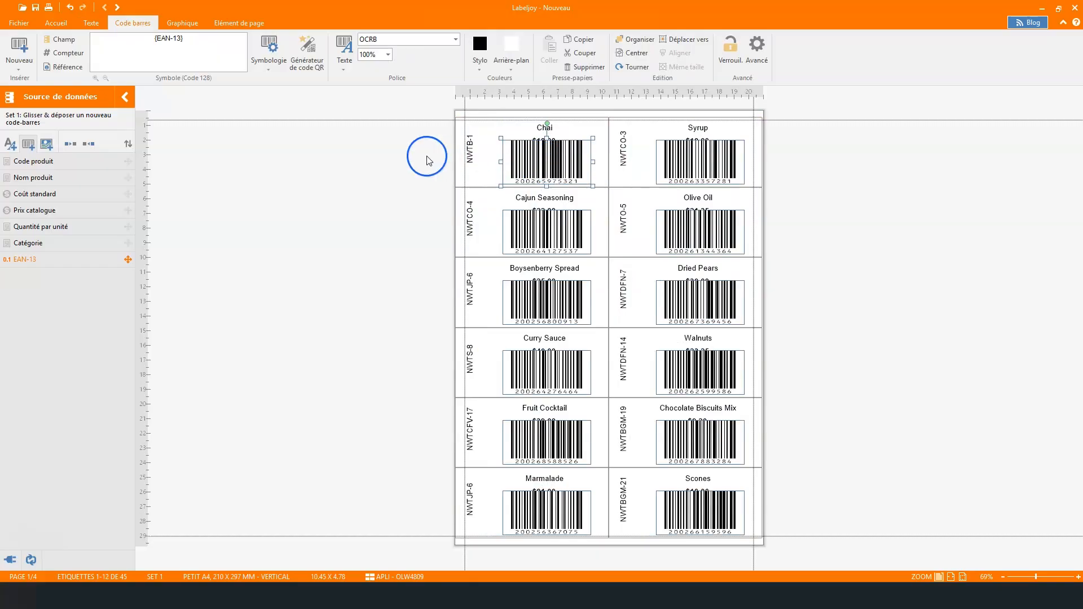
Step: Change the barcode symbology to EAN-13, then shrink the barcode and position it beneath the price in the label's lower part
left_click(268, 50)
left_click(279, 82)
left_click_drag(501, 139, 525, 152)
left_click_drag(543, 162, 578, 184)
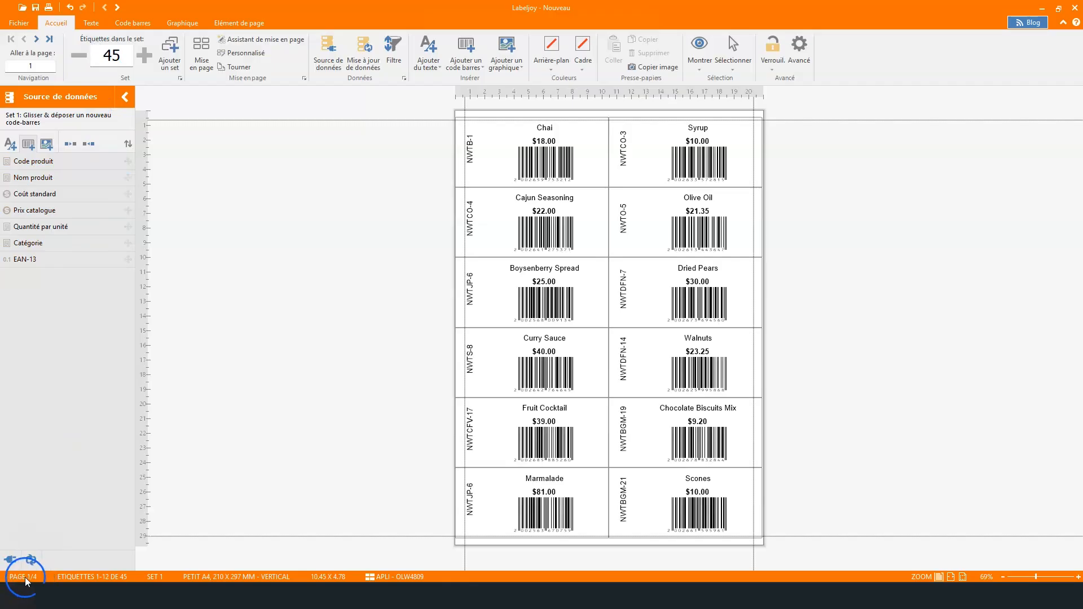
Step: Page through the label sheets up to page 4 and return to page 1 to check the generated labels
left_click(118, 8)
left_click(118, 8)
left_click(118, 8)
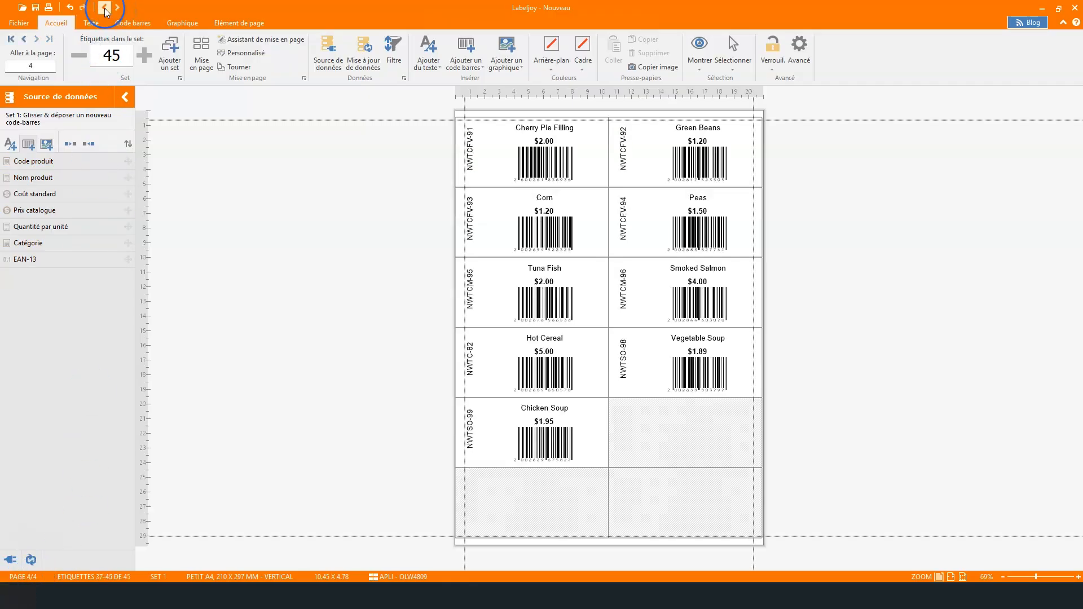
left_click(105, 8)
left_click(105, 8)
left_click(105, 8)
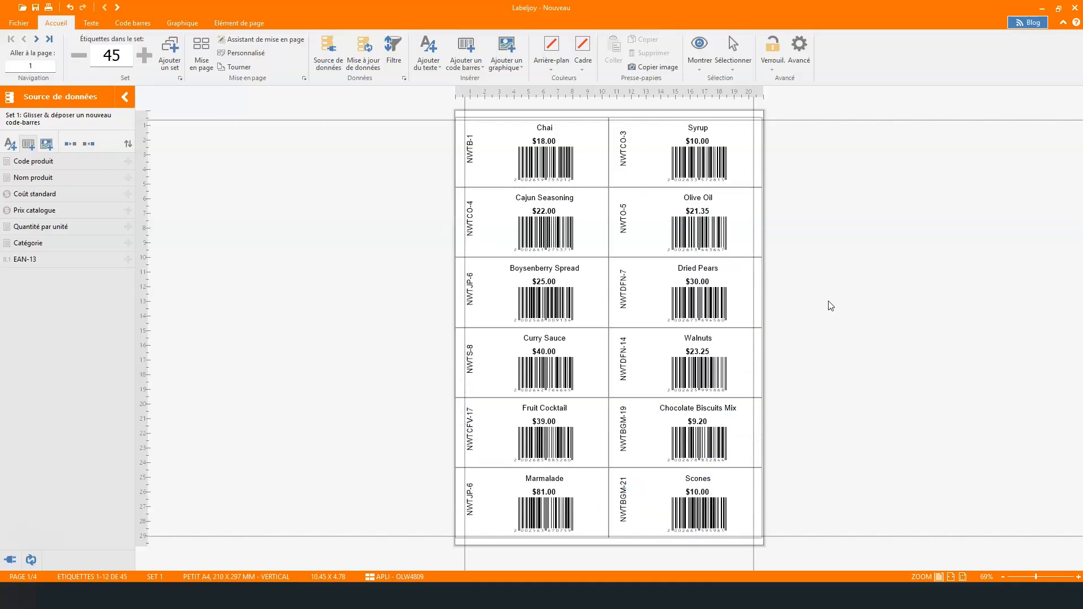
Step: Open the data source filter and switch it from simple to advanced mode
left_click(392, 49)
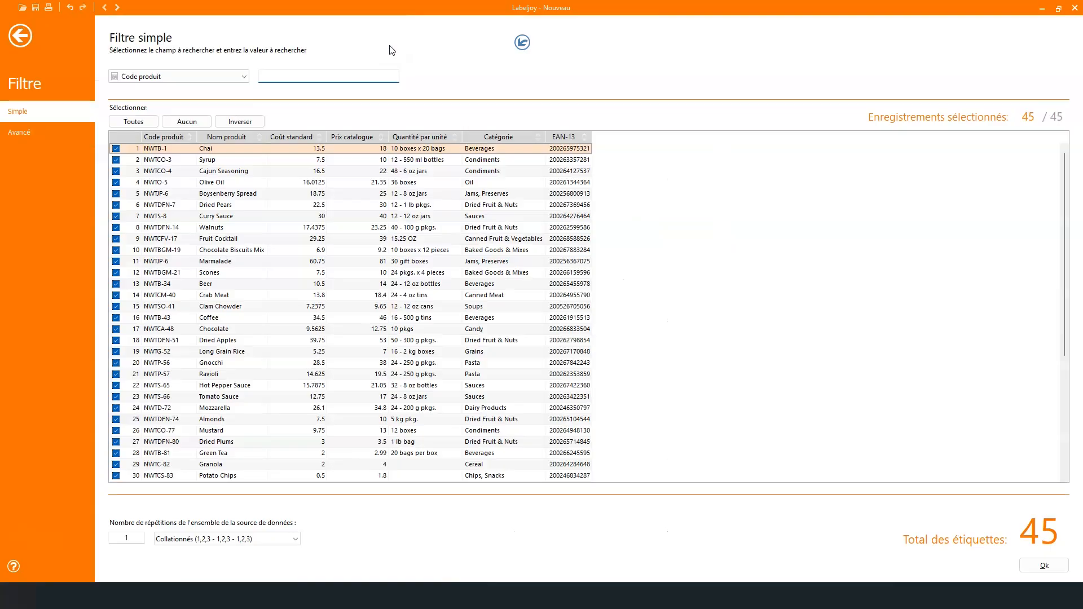
left_click(41, 133)
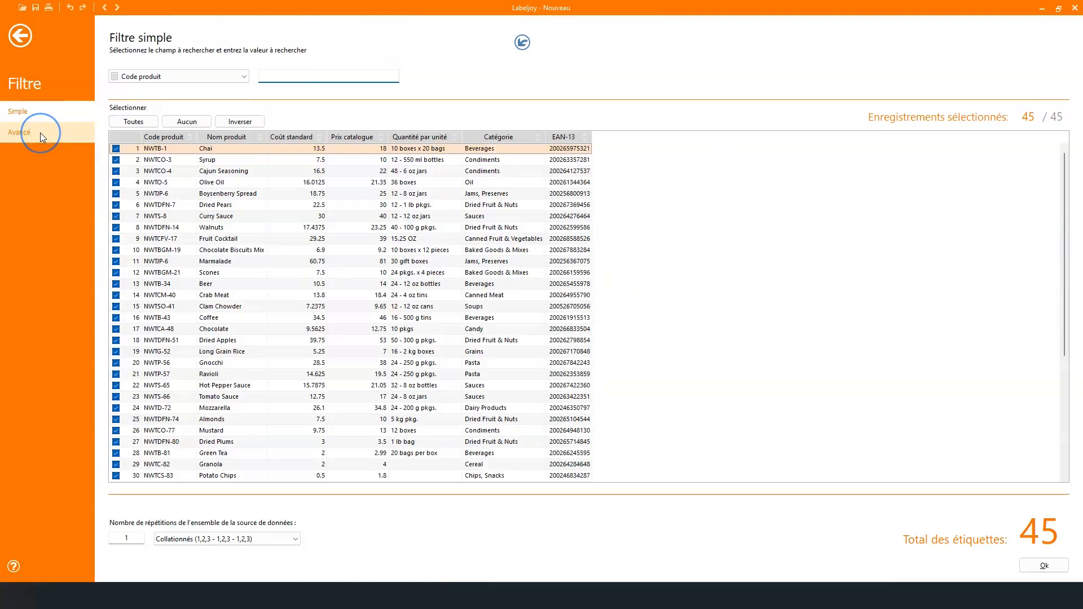
left_click(38, 117)
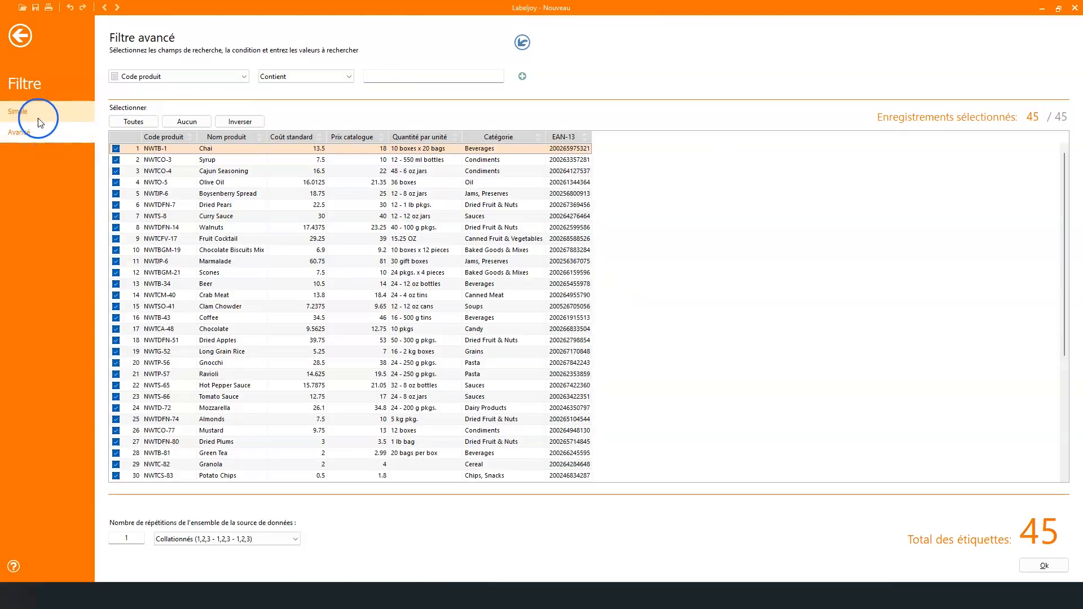
left_click(42, 134)
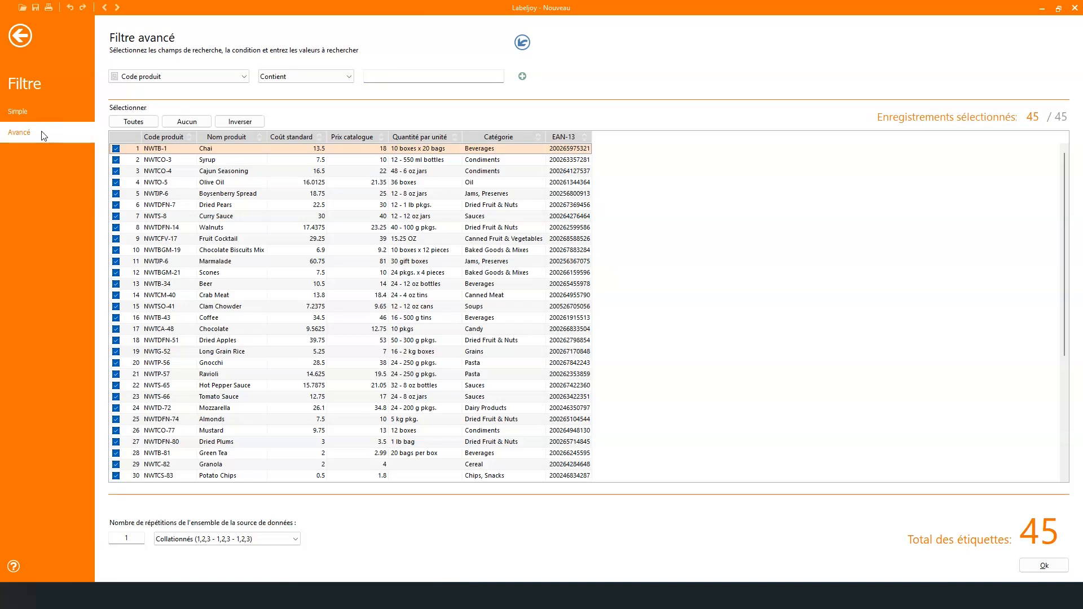
Step: Filter the records to Prix catalogue "Est plus grand que" 20 and check both pages of filtered labels
left_click(186, 77)
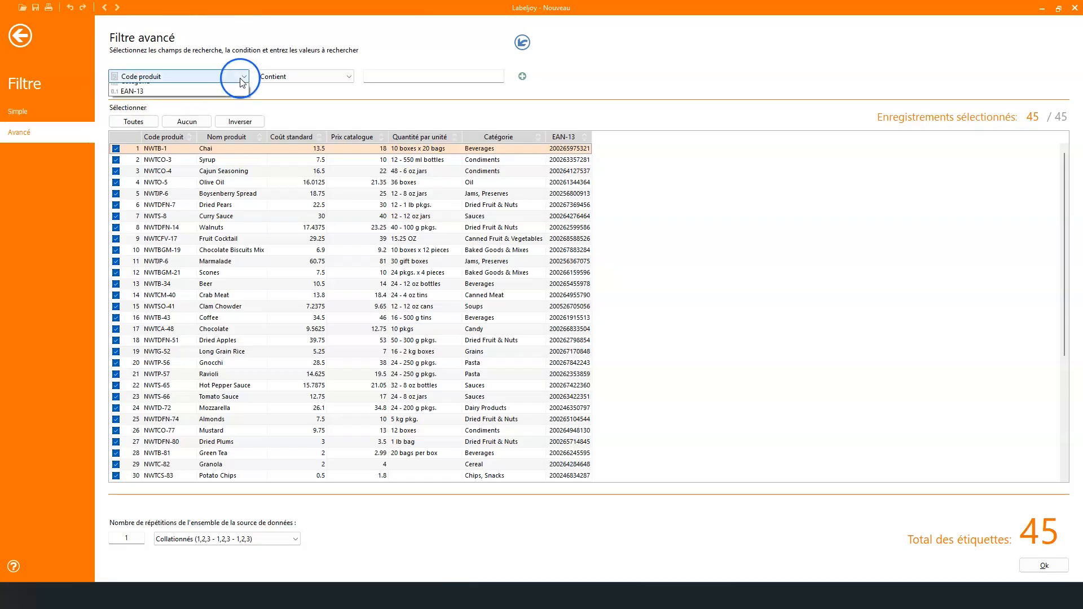
left_click(186, 121)
left_click(325, 77)
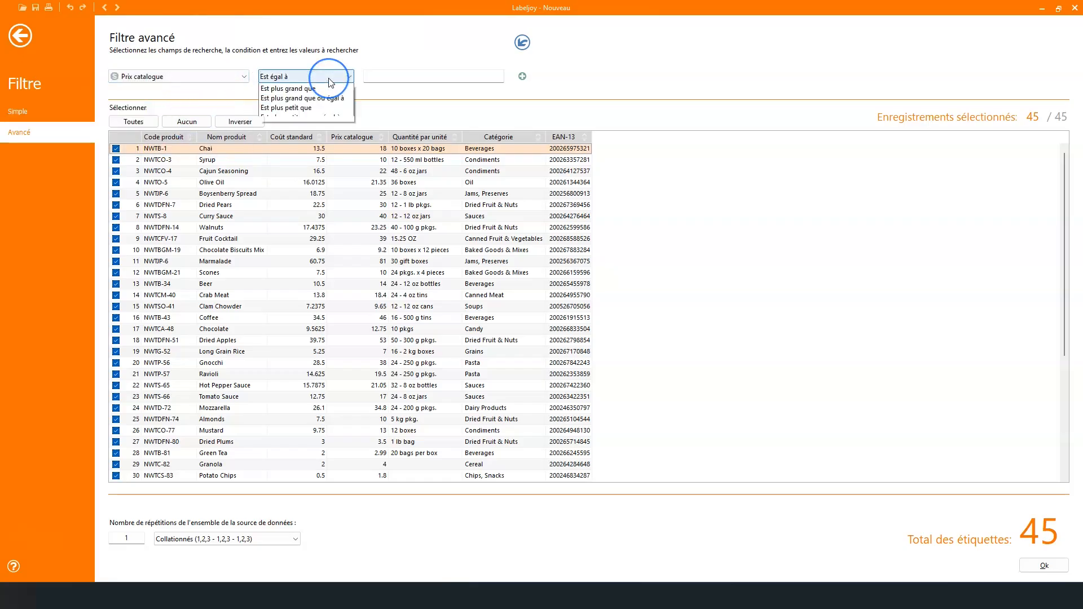
left_click(326, 109)
left_click(374, 76)
type("20")
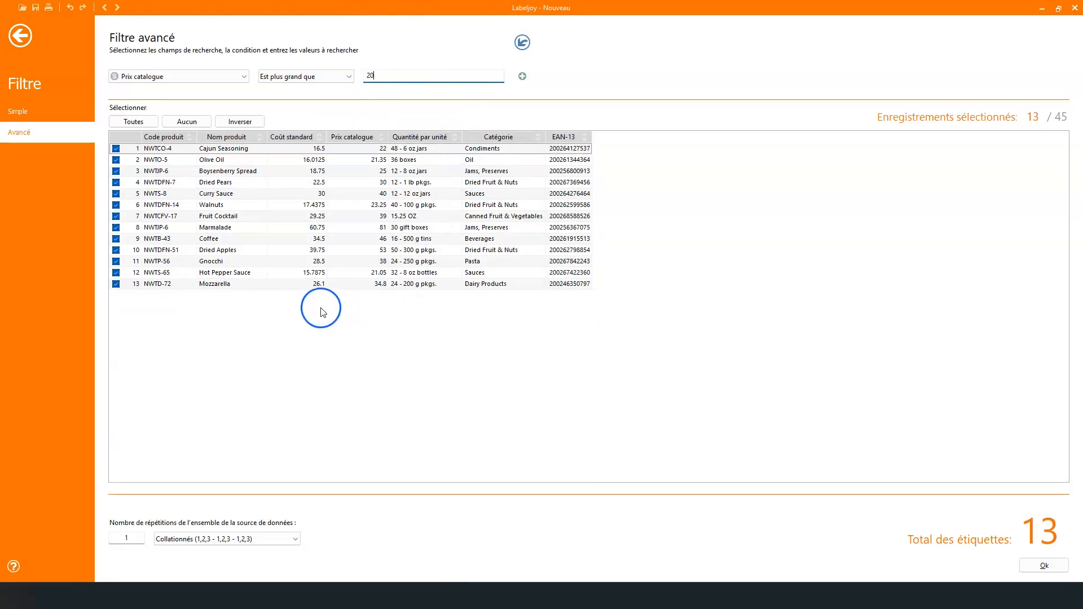
left_click(1043, 566)
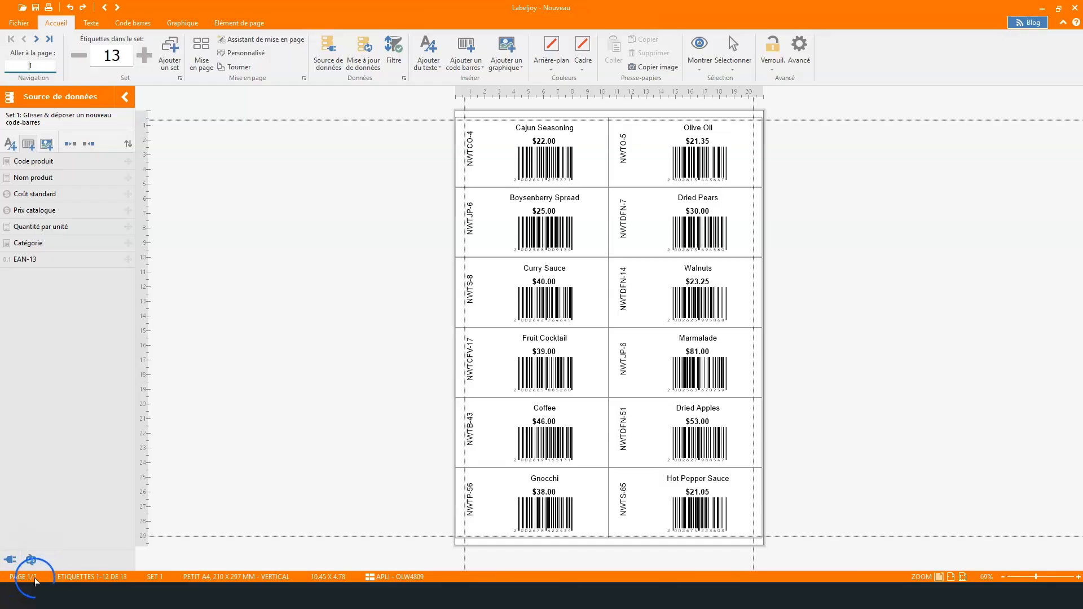
left_click(118, 8)
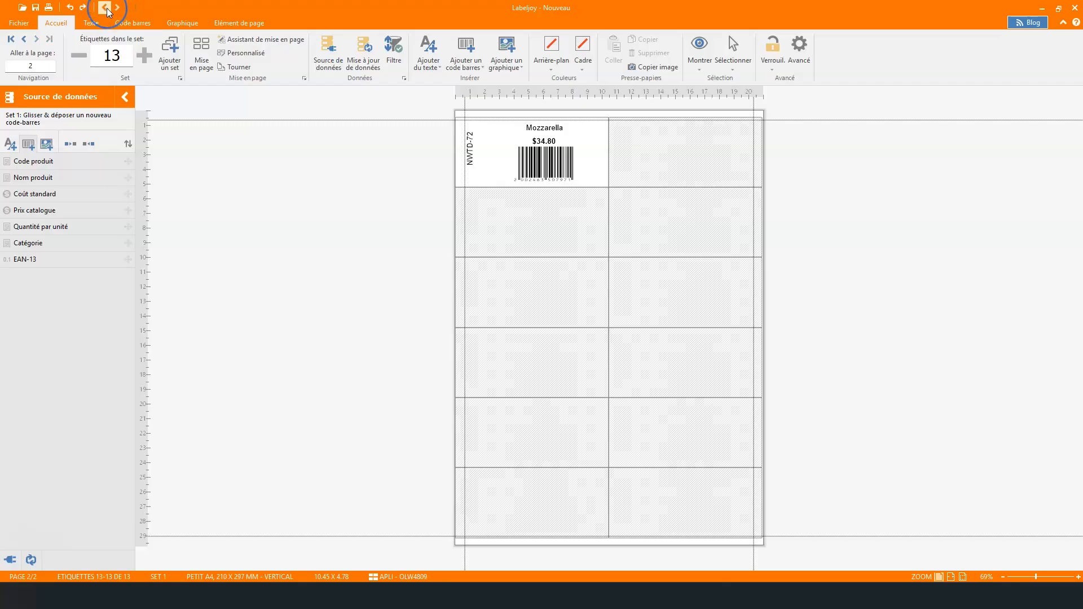
left_click(106, 8)
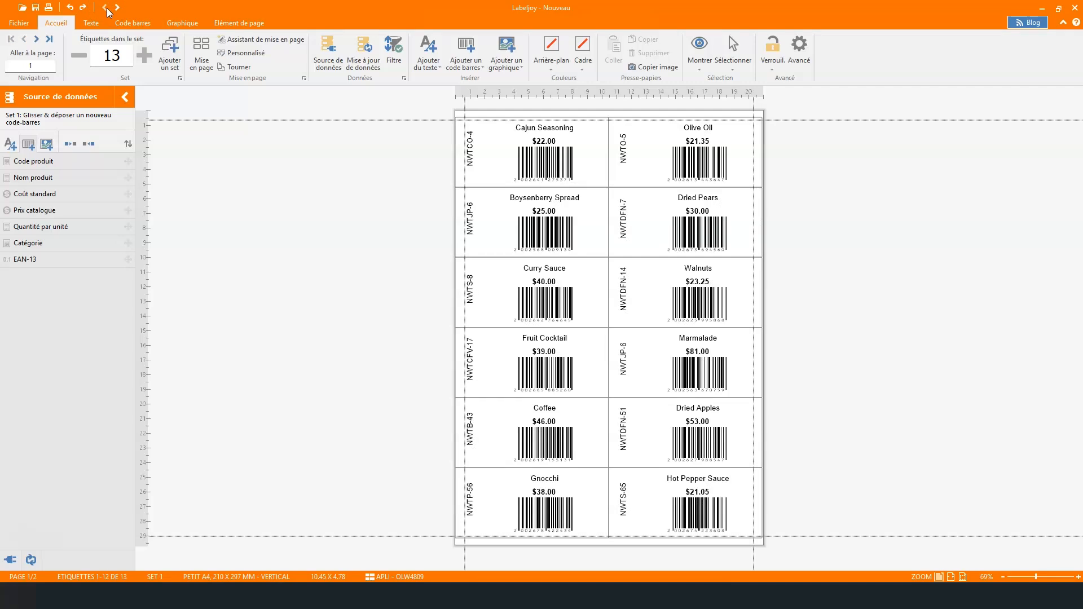
Step: Open the print settings for the labels and check the options for one-sided printing
left_click(19, 24)
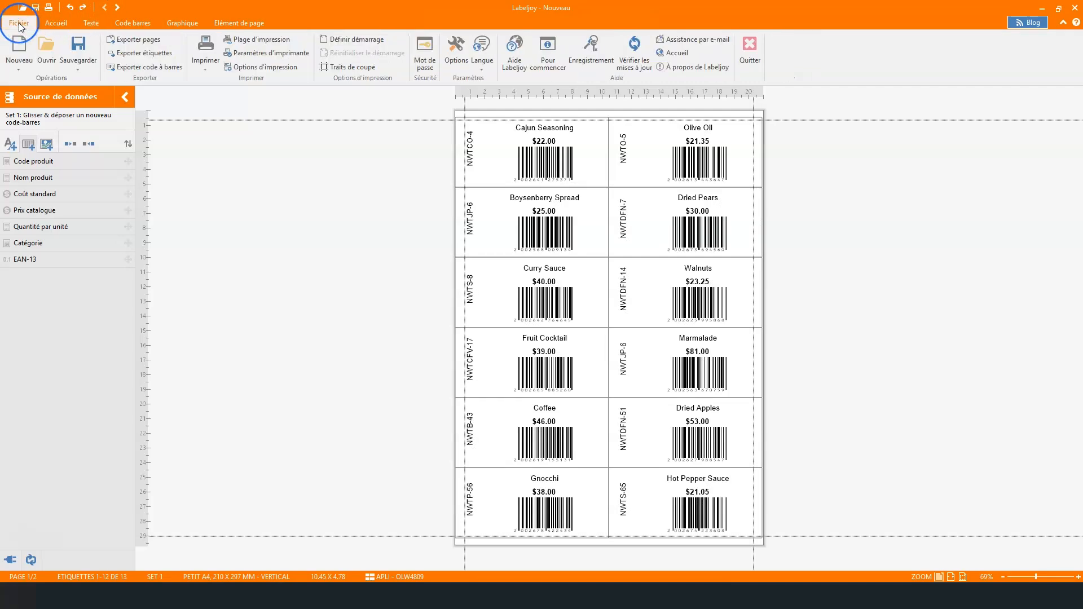
left_click(205, 50)
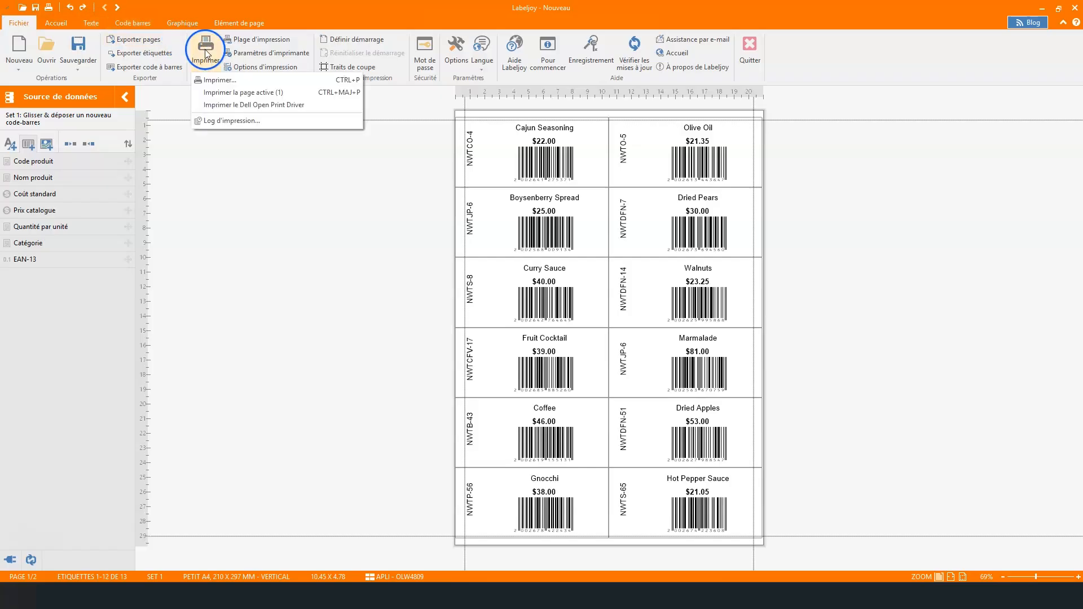
left_click(210, 81)
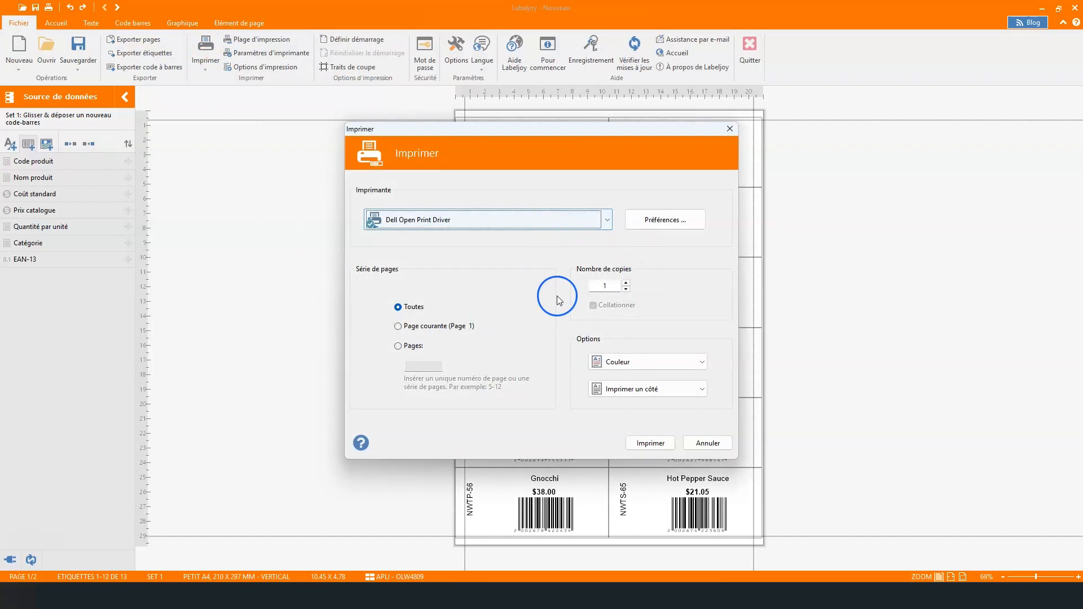
left_click(699, 389)
left_click(700, 392)
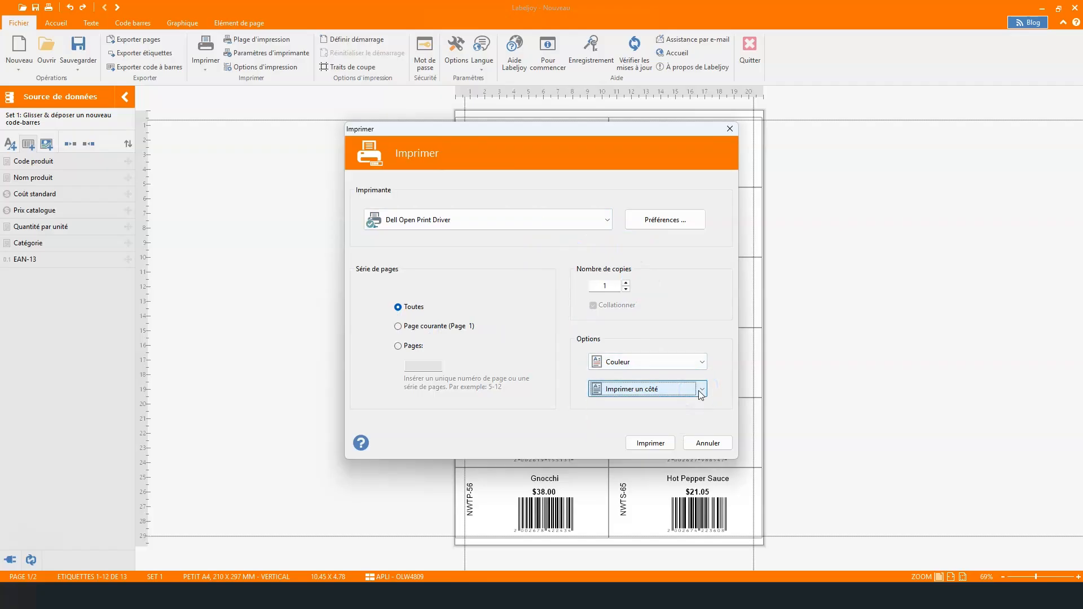